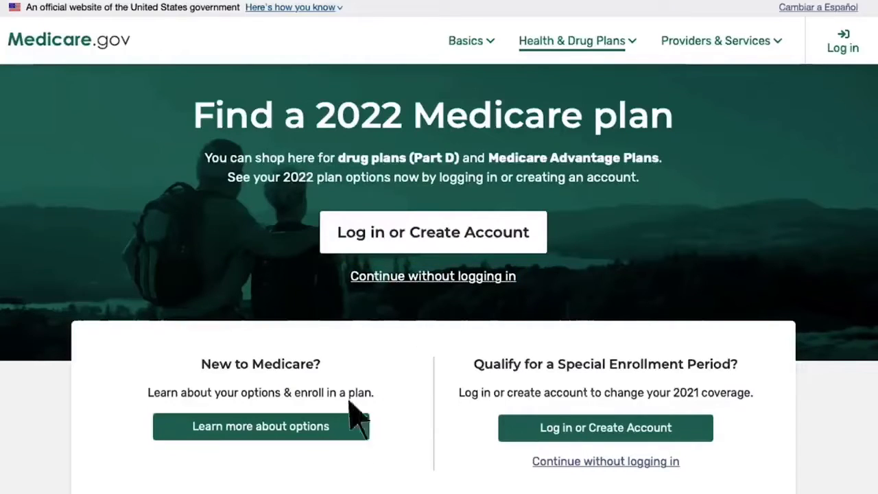
Step: Open the login page from the Medicare plan finder and enter the account username and password
left_click(411, 236)
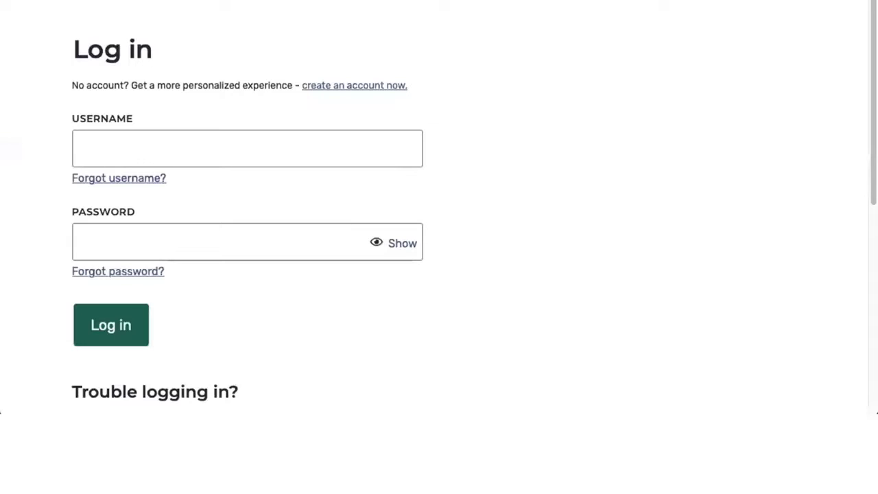
left_click(247, 149)
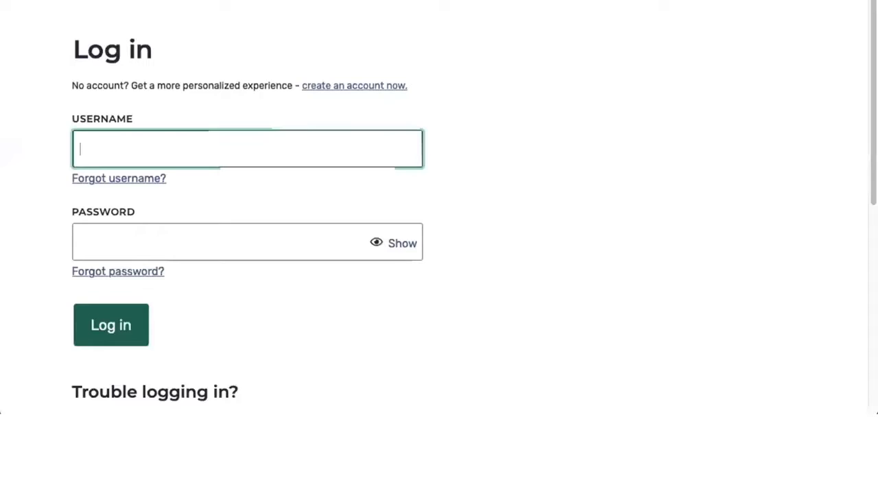
type("MyUsername123")
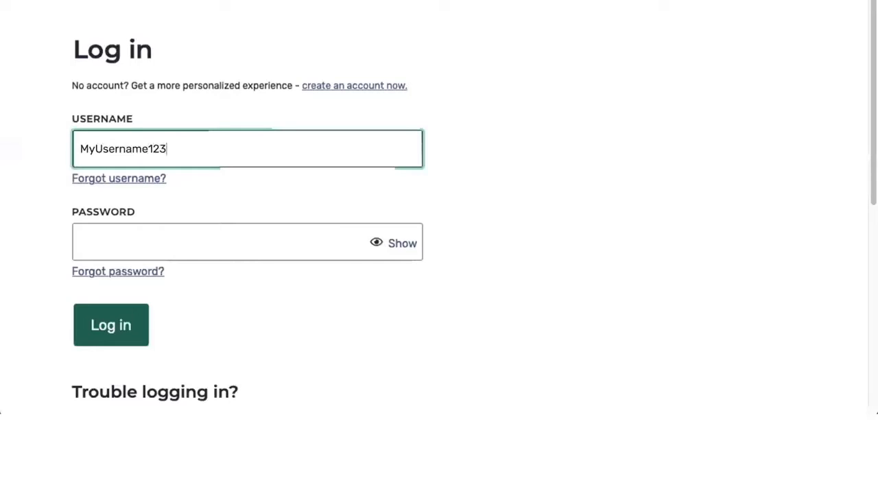
key("Tab")
type("•••••••••••")
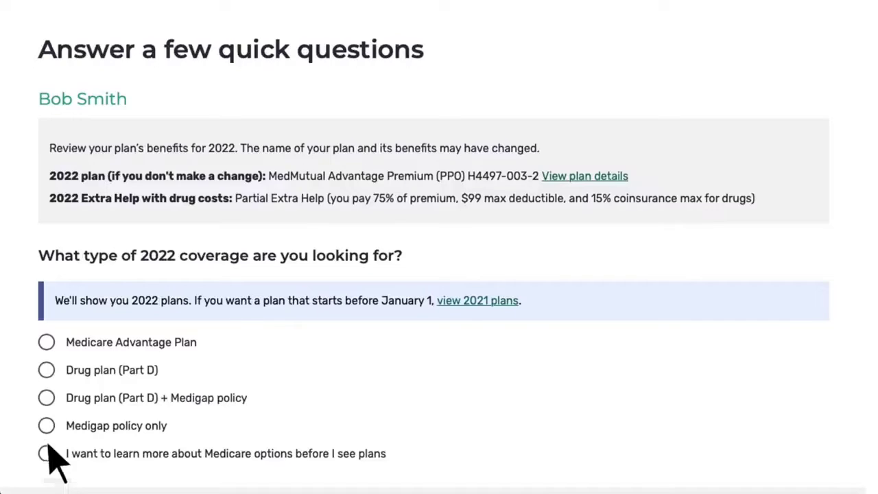
Step: Choose Medicare Advantage Plan as the 2022 coverage type and continue to the search preferences
left_click(46, 342)
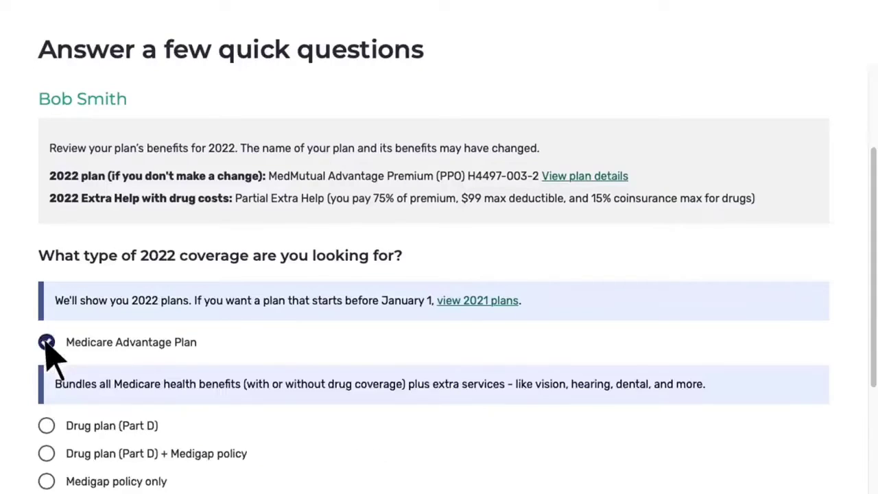
scroll(434, 262, "down", 3)
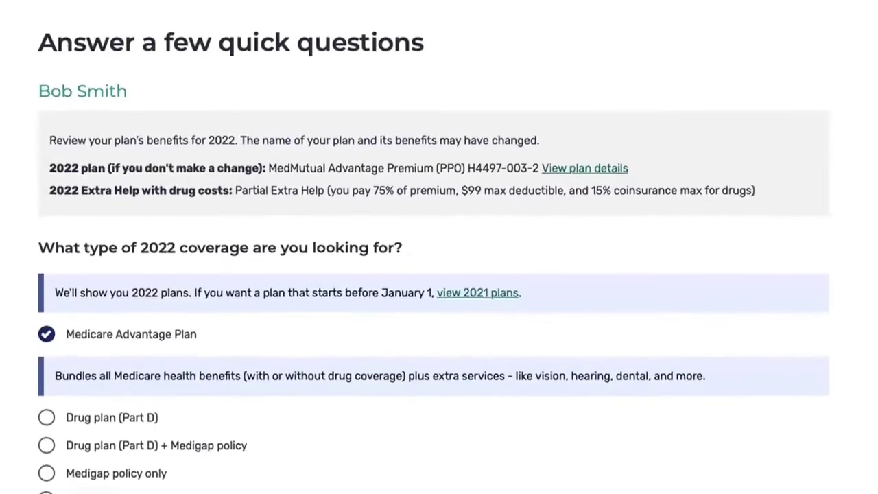
scroll(434, 262, "down", 5)
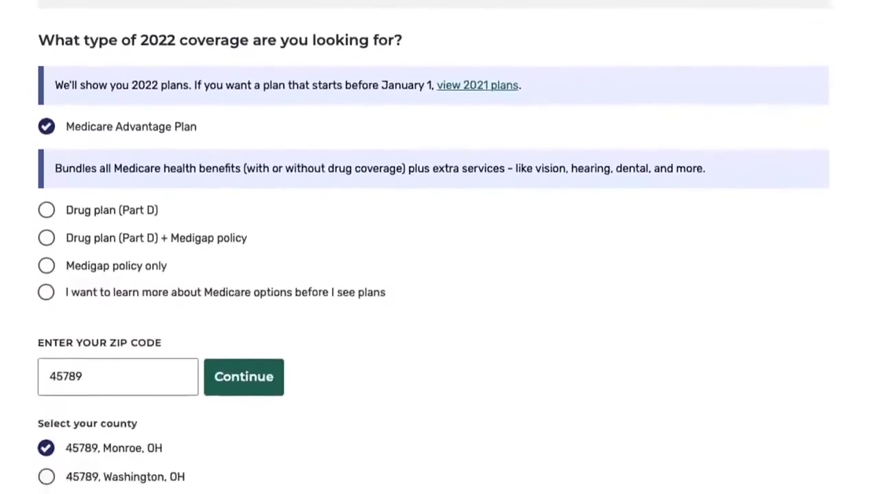
scroll(434, 262, "down", 2)
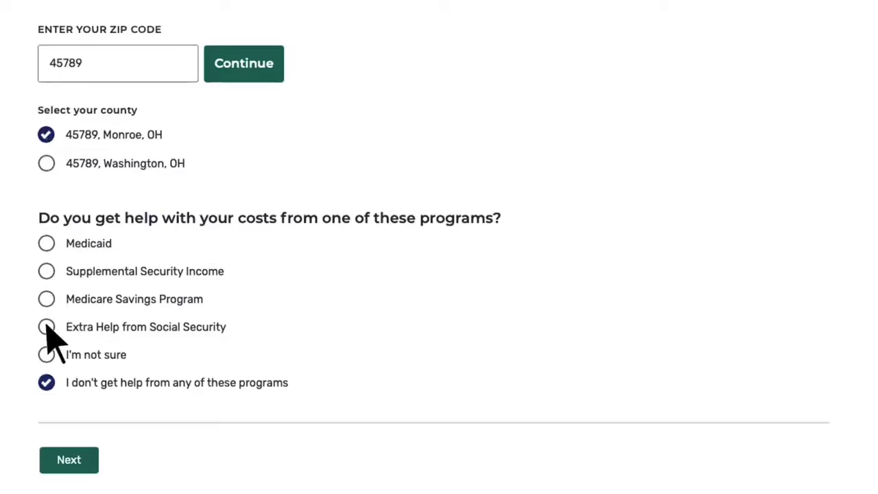
left_click(91, 460)
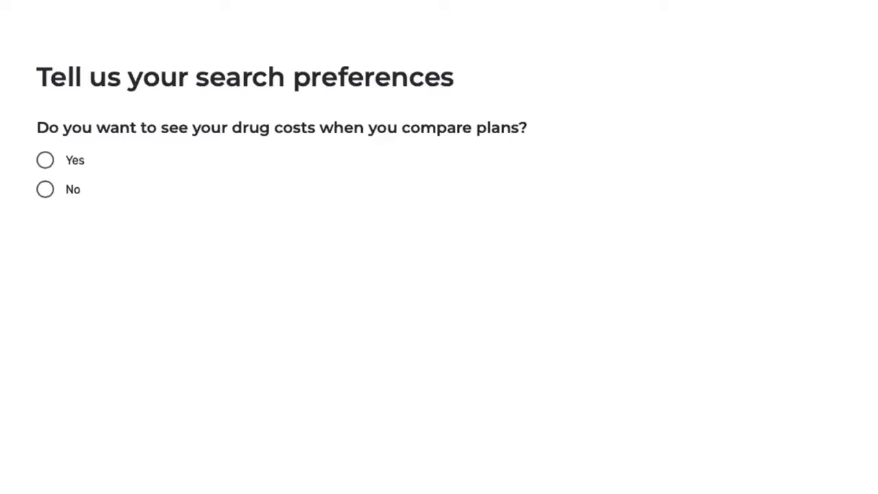
Step: Opt to see drug costs when comparing plans, and open the recently filled drugs from the drug list
left_click(45, 160)
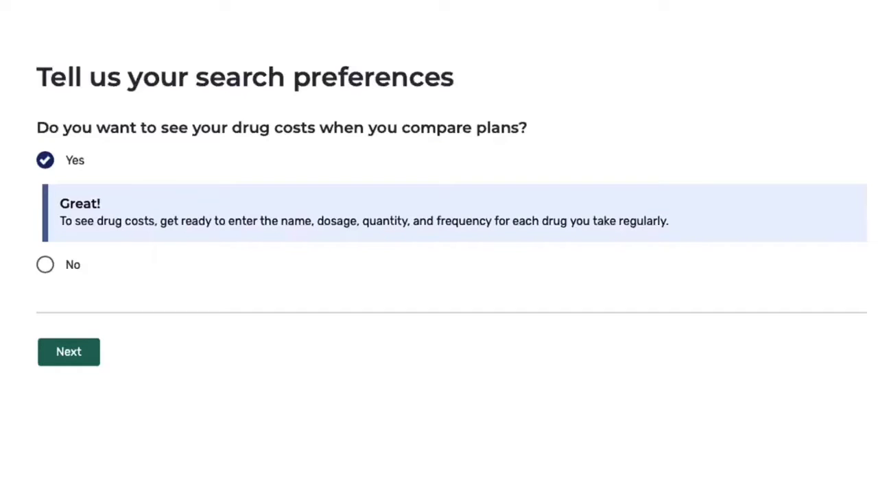
left_click(90, 354)
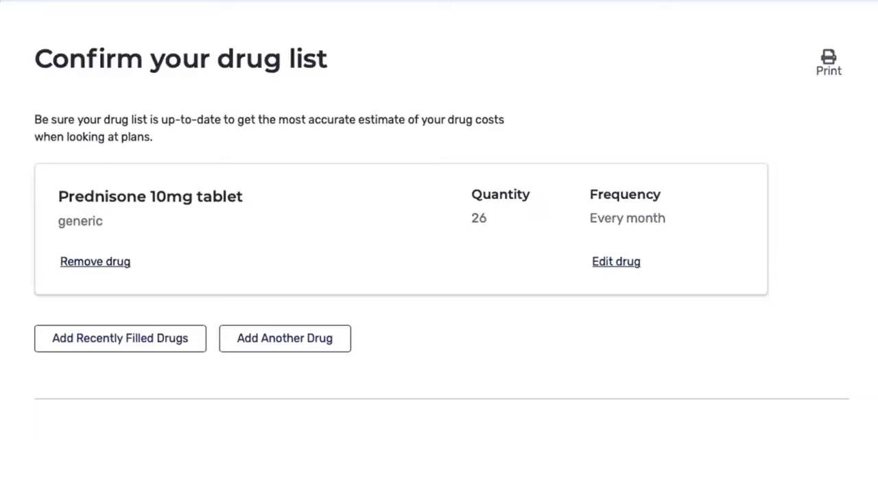
left_click(65, 349)
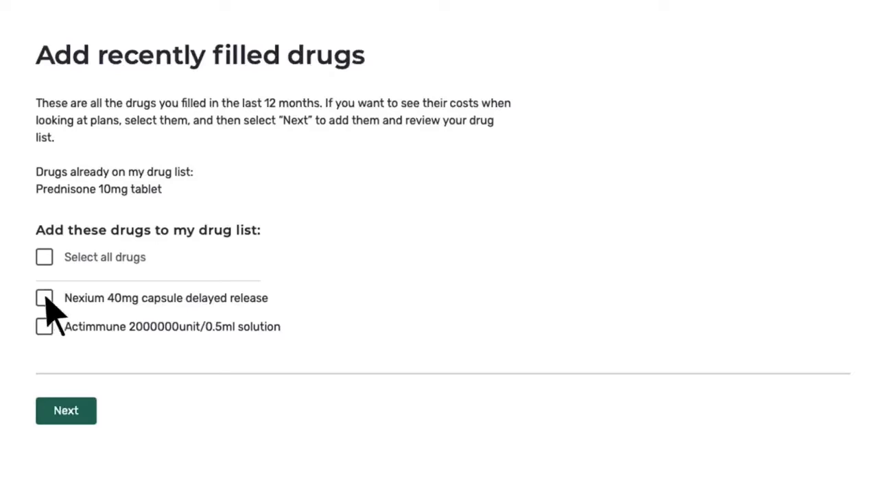
left_click(45, 299)
left_click(44, 258)
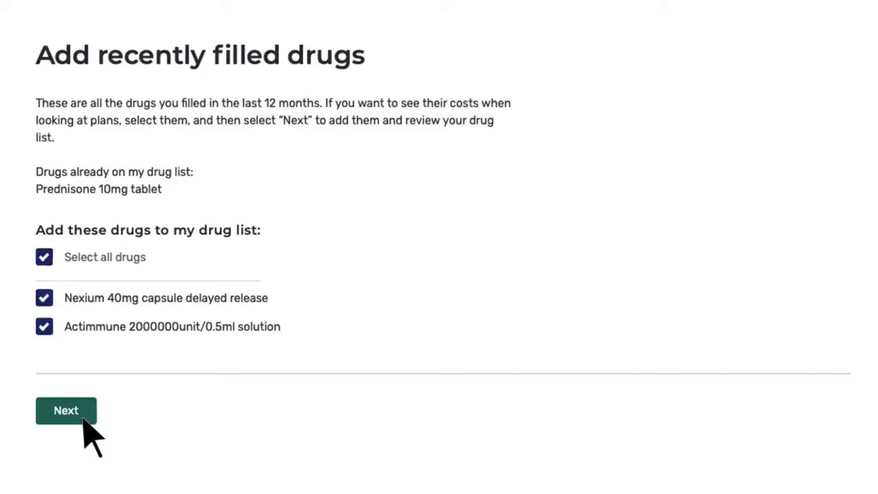
left_click(44, 258)
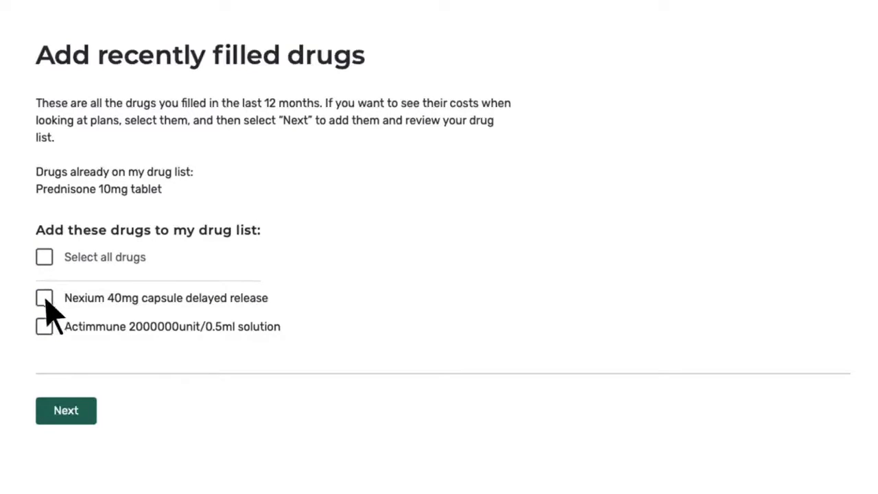
Step: Add only the recently filled Nexium 40mg capsule delayed release to the drug list
left_click(44, 298)
left_click(88, 411)
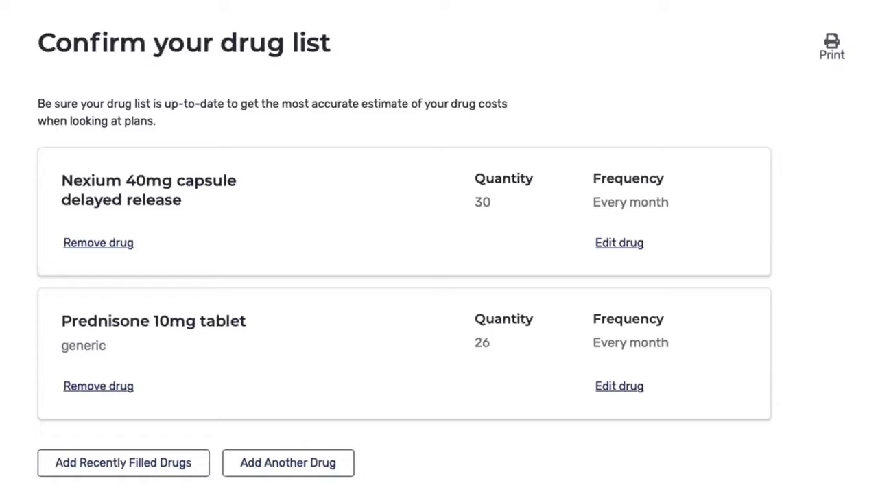
Step: Start adding another prescription drug by finding and selecting Lantus
left_click(342, 463)
left_click(35, 167)
type("L")
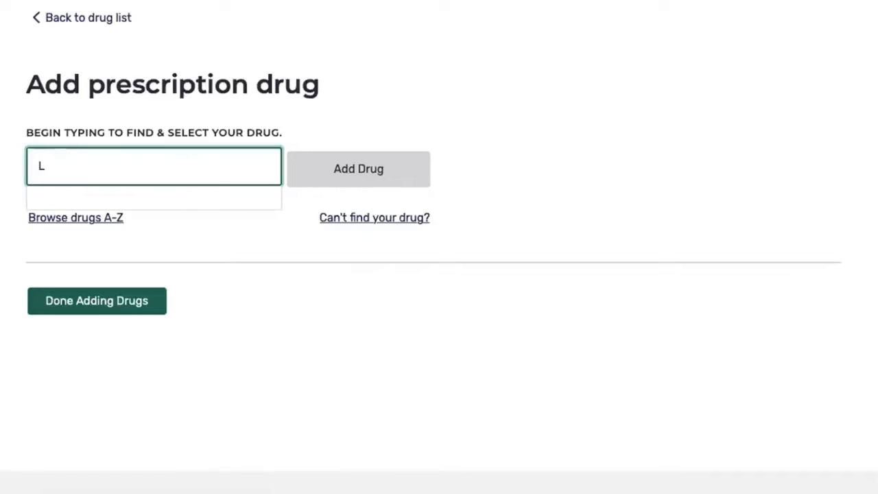
key("BackSpace")
type("Lantus")
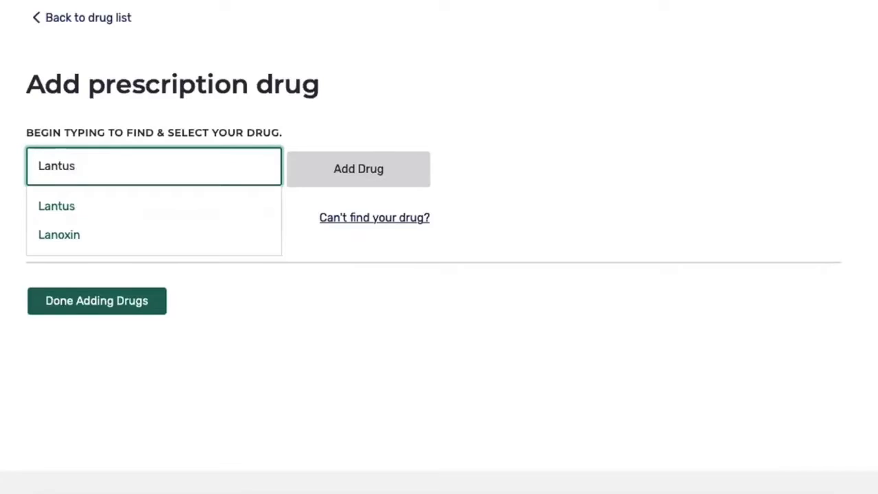
key("Down")
key("Return")
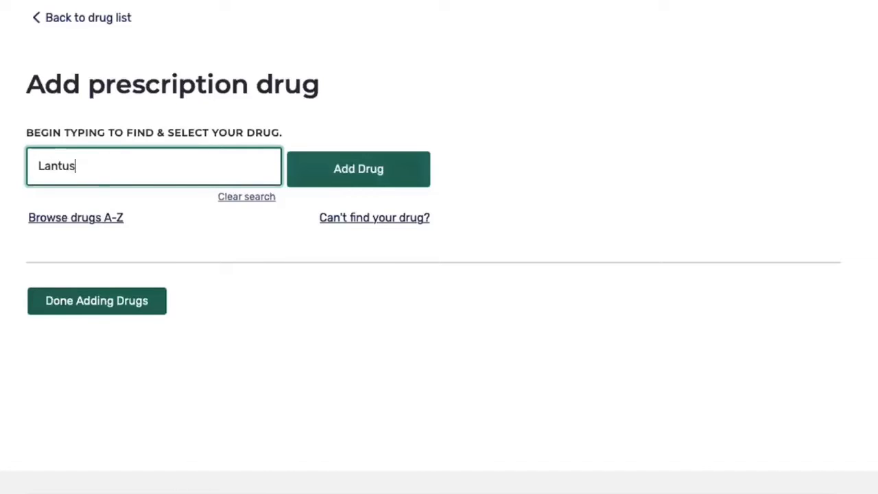
left_click(393, 173)
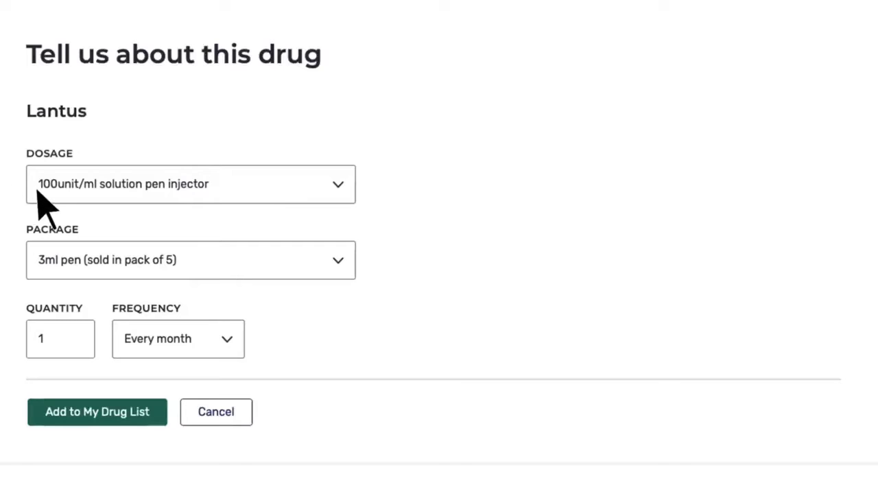
Step: Set the Lantus quantity to 30 and add the drug to the drug list
double_click(45, 340)
type("30")
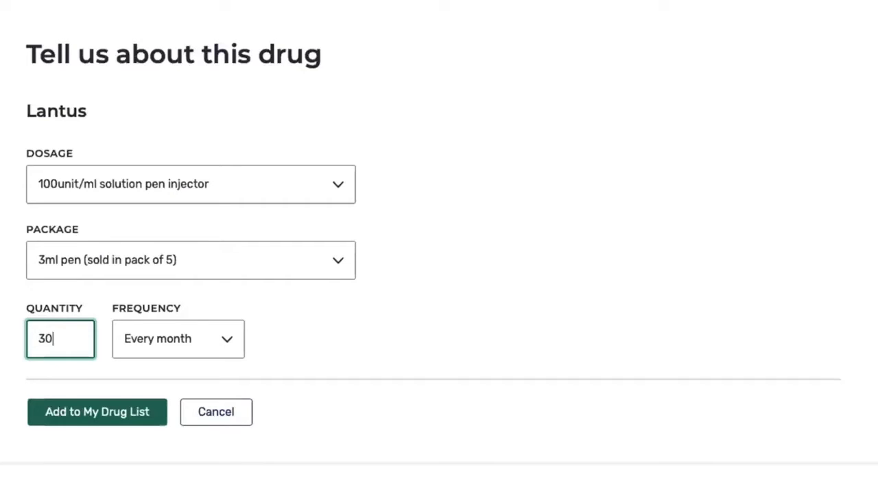
left_click(188, 291)
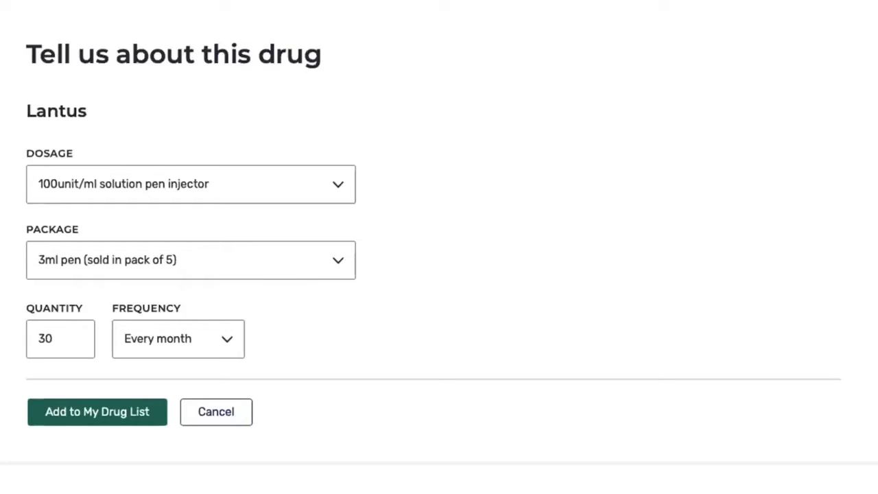
left_click(92, 419)
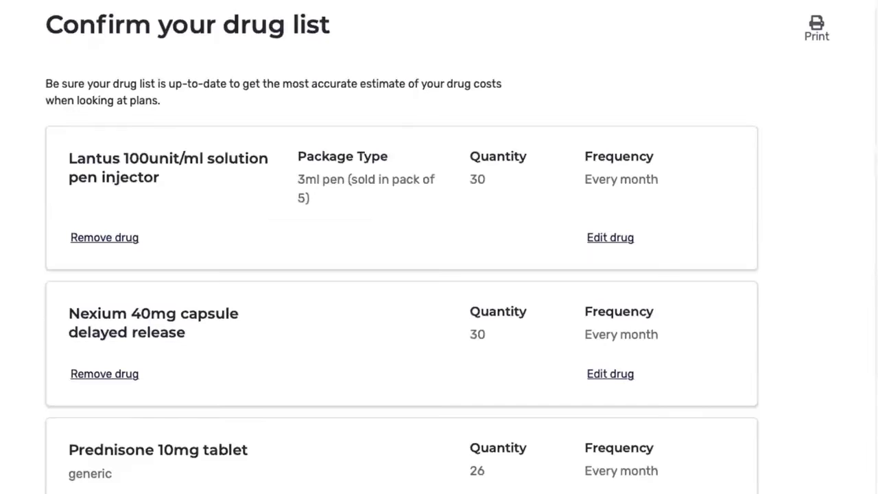
Step: Edit the Nexium entry to a dosage of 20mg capsule delayed release with a quantity of 15, and update the drug
scroll(439, 247, "down", 1)
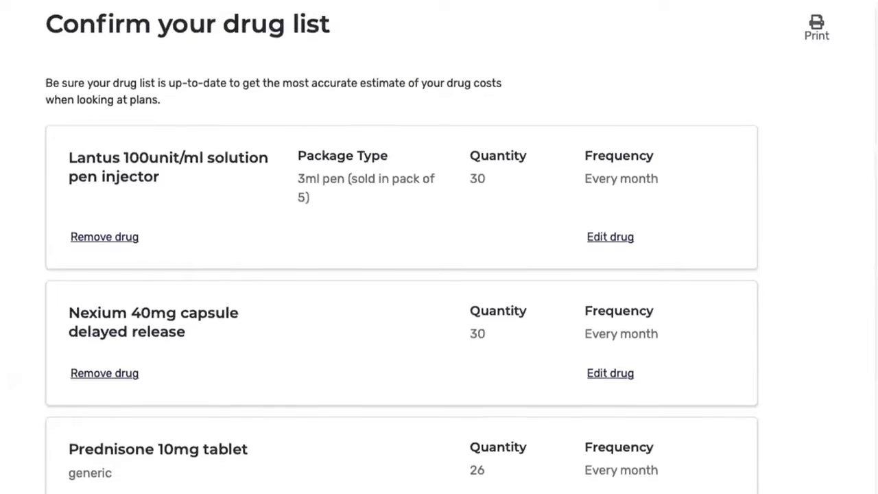
scroll(439, 247, "down", 2)
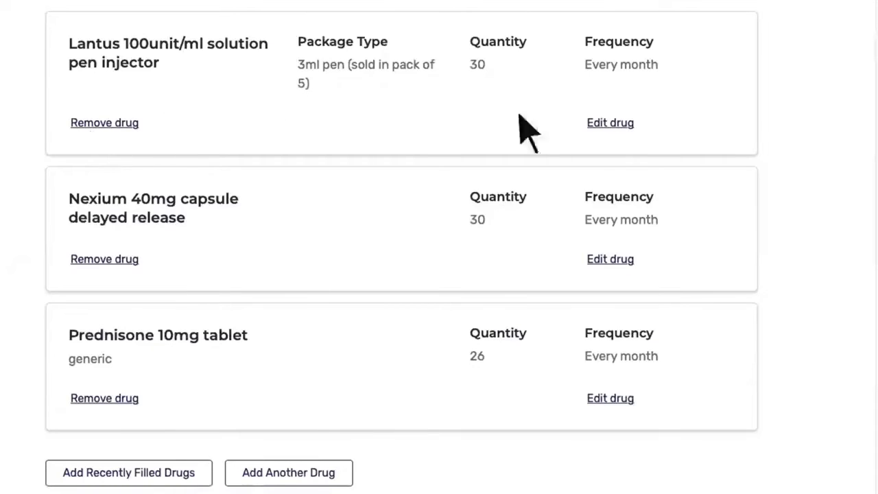
left_click(614, 261)
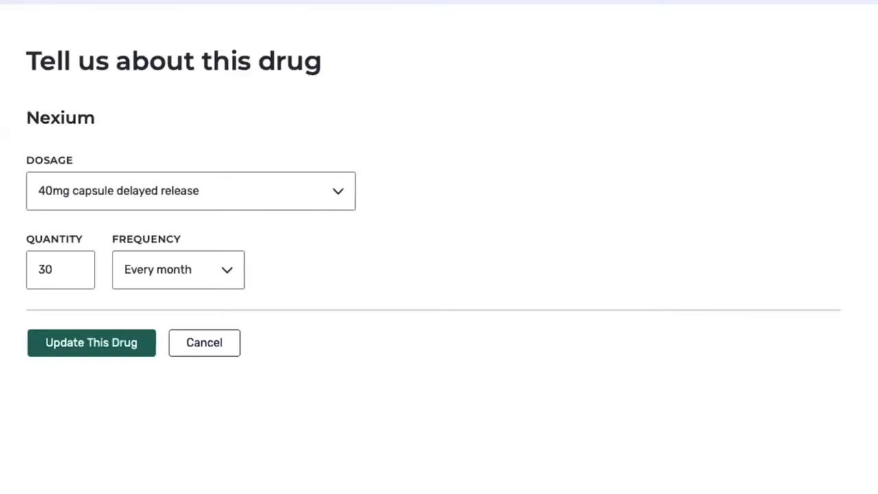
left_click(92, 186)
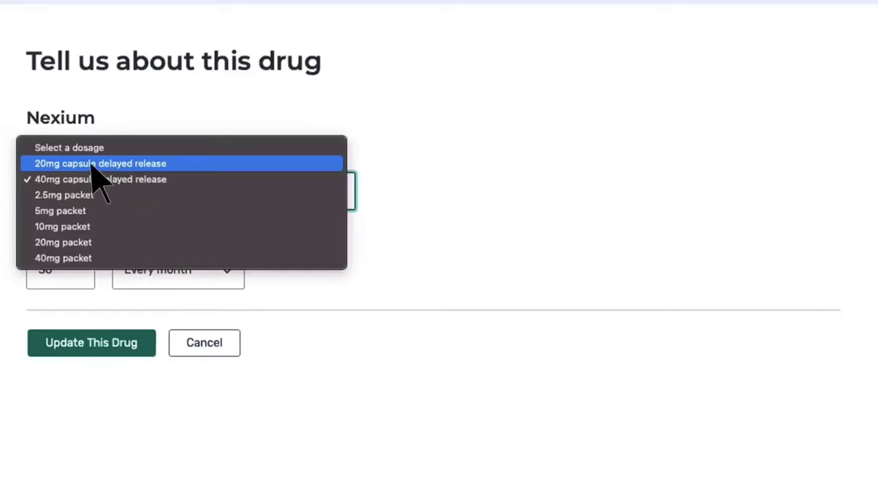
left_click(92, 164)
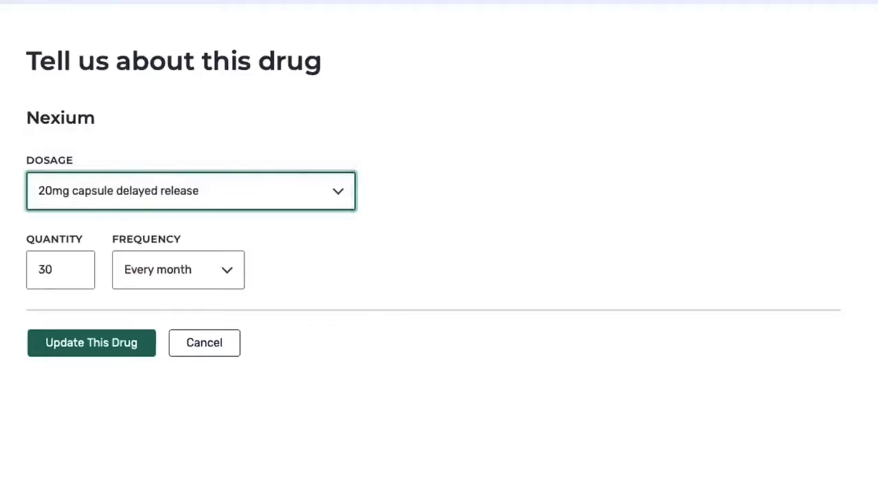
key("Tab")
type("15")
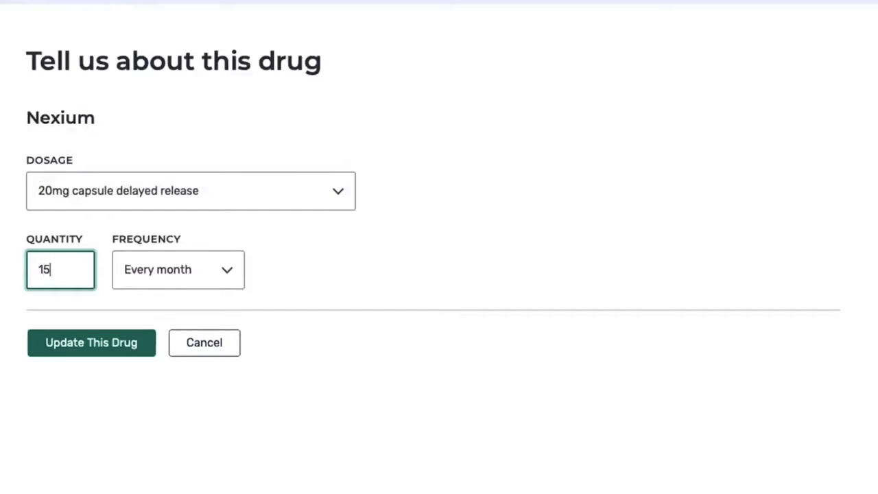
key("Return")
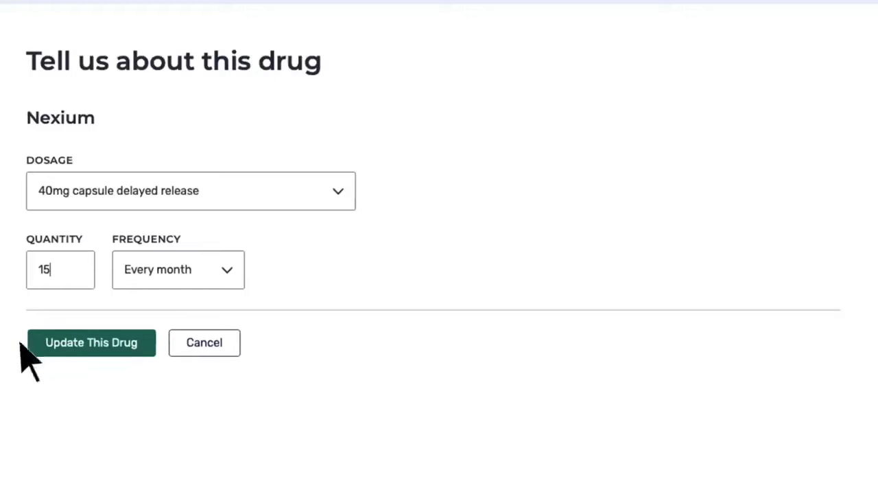
left_click(93, 350)
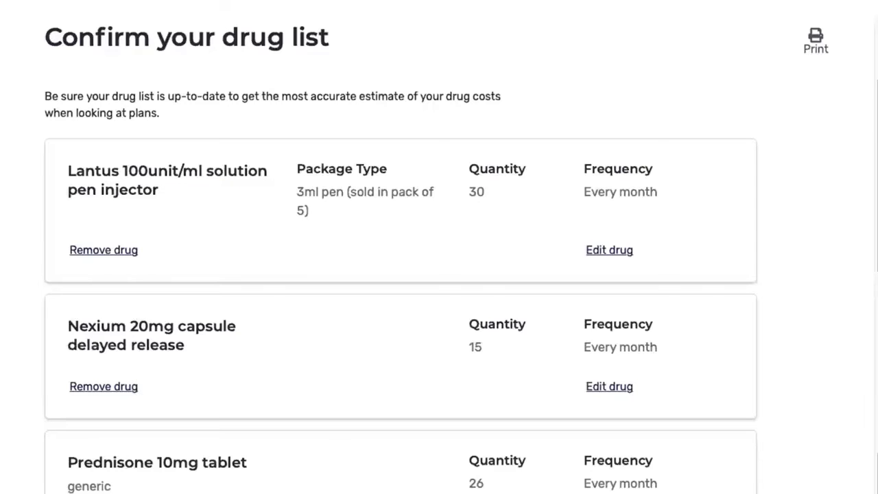
Step: Review the complete drug list, finish adding drugs and continue to the pharmacies
scroll(439, 254, "down", 3)
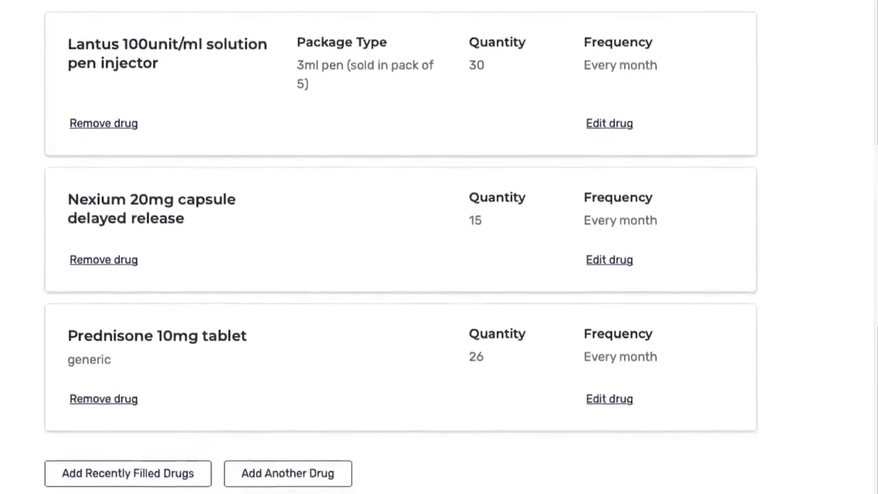
scroll(438, 254, "down", 3)
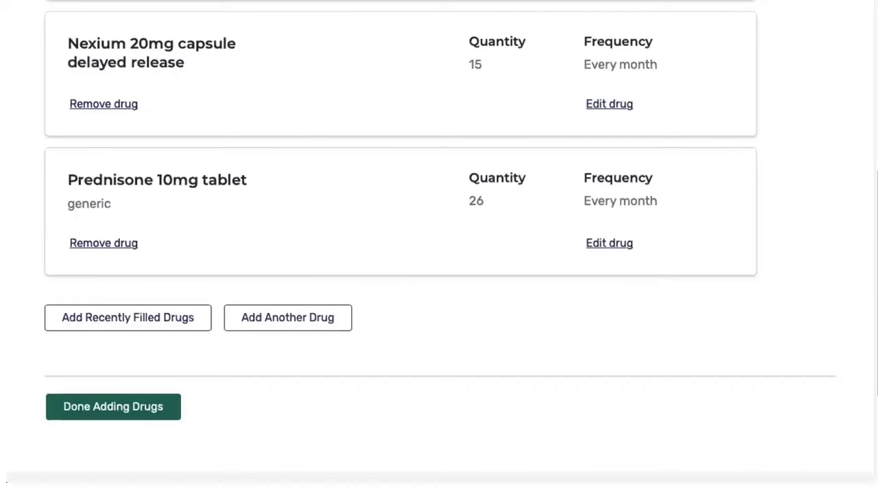
left_click(92, 414)
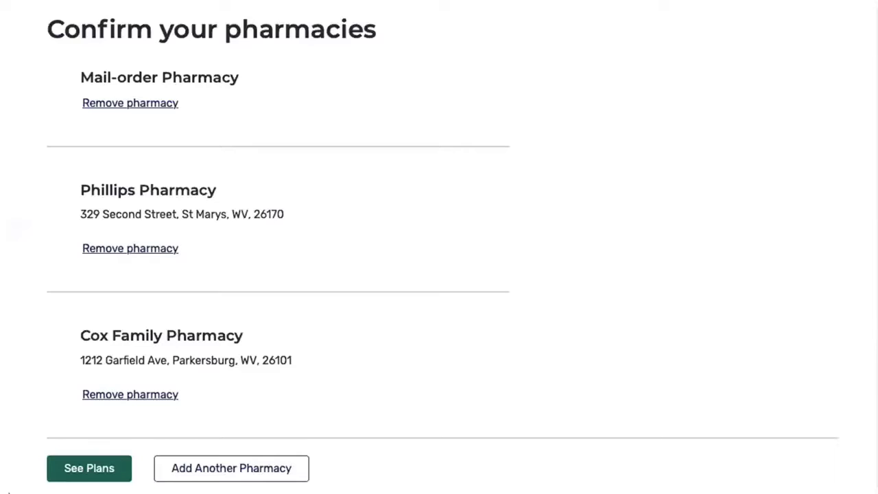
Step: Remove Cox Family Pharmacy from the chosen pharmacies and open the search for adding another pharmacy
left_click(104, 397)
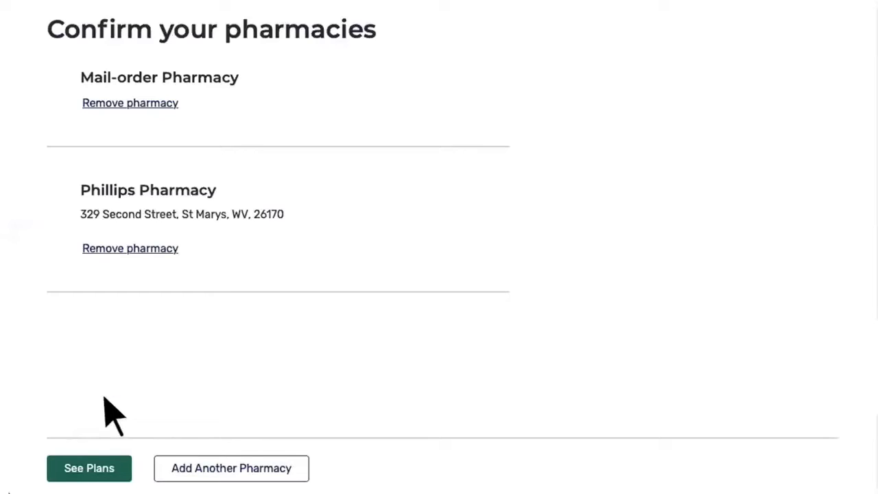
left_click(299, 463)
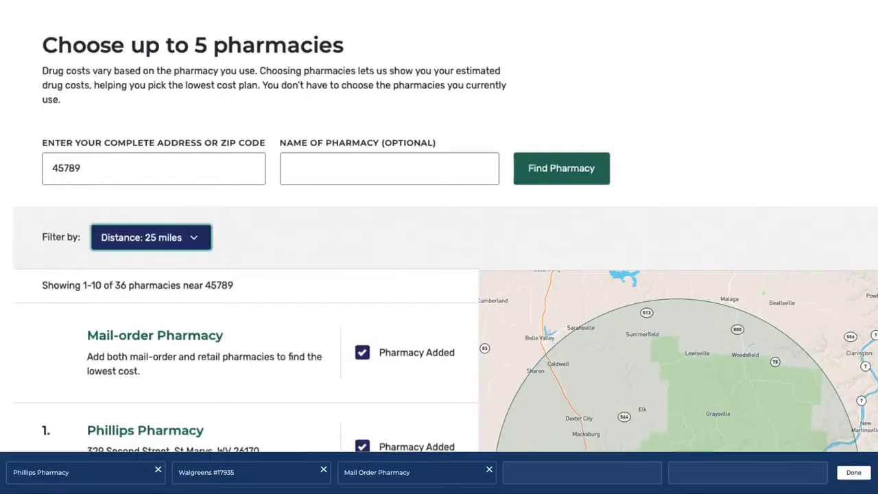
Step: Review the list of nearby pharmacies and check the options offered by the distance filter
scroll(439, 247, "down", 1)
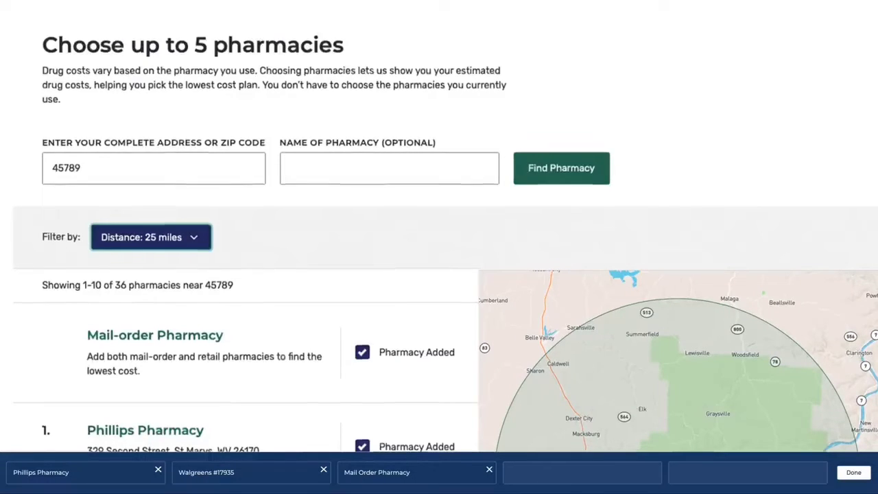
scroll(439, 247, "down", 2)
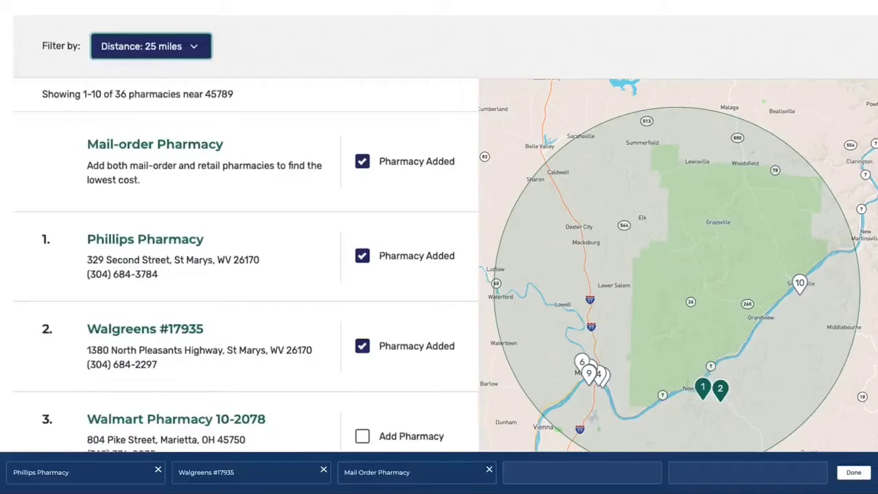
scroll(439, 233, "up", 1)
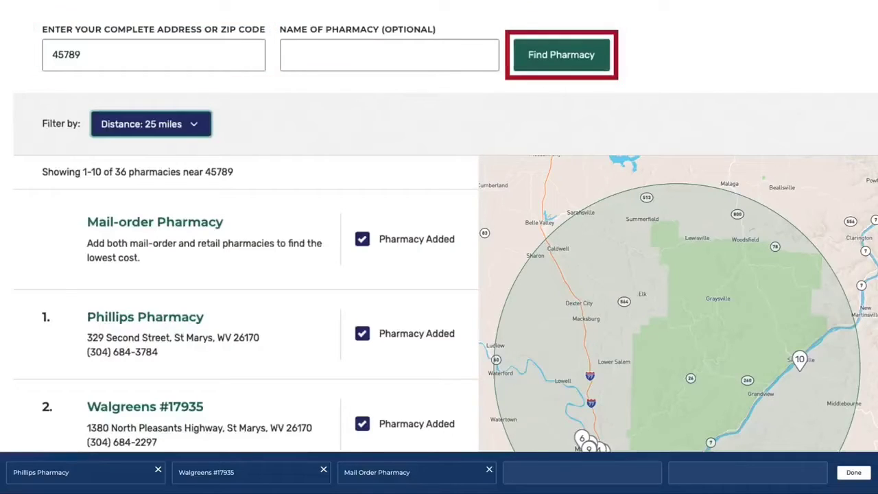
left_click(182, 125)
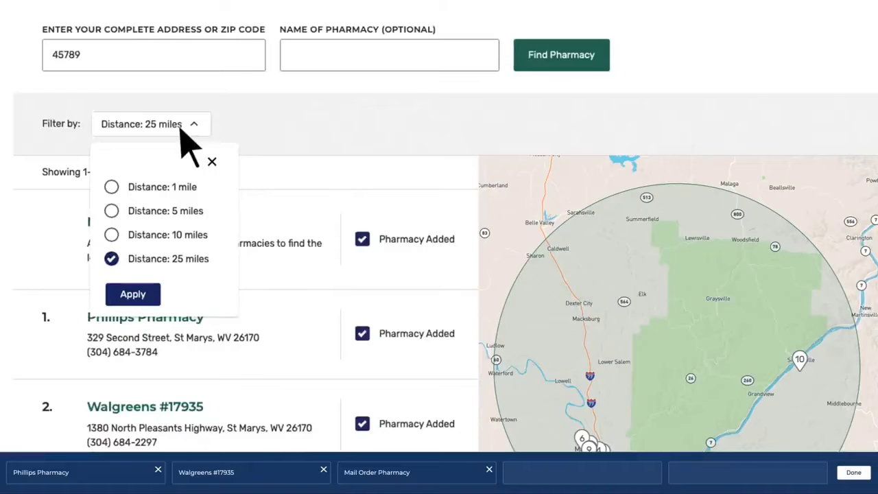
left_click(181, 127)
Step: Add Walmart Pharmacy 10-2078 and Kroger Pharmacy #776 to the chosen pharmacies and continue to the plan results
scroll(240, 275, "down", 1)
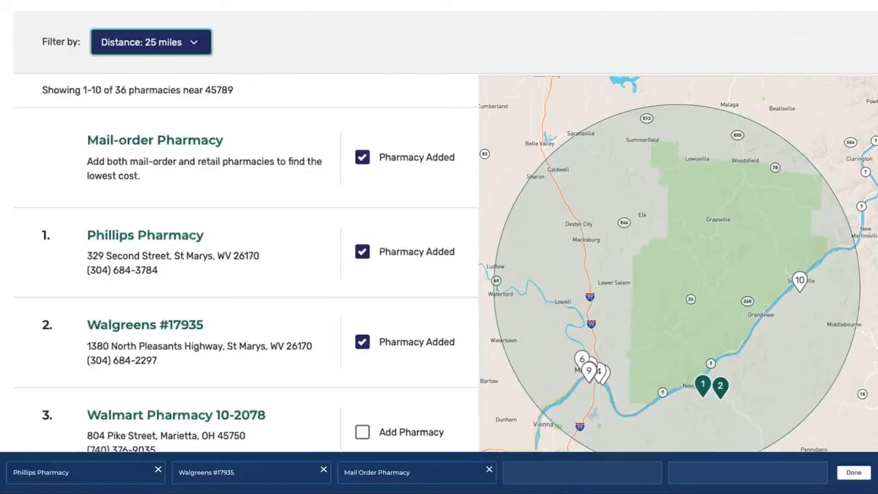
scroll(246, 269, "down", 2)
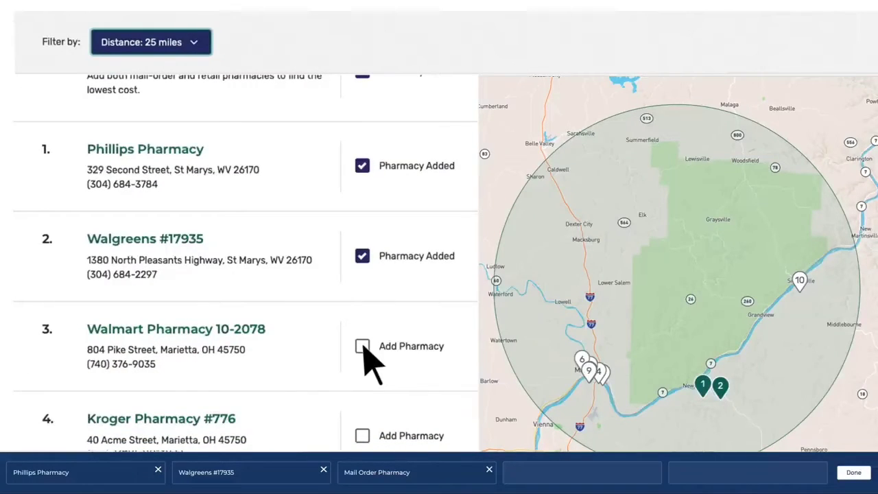
left_click(362, 346)
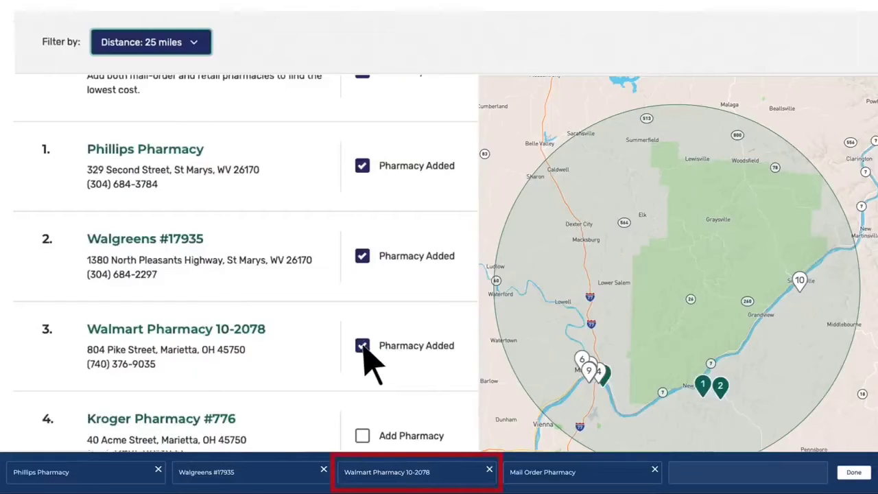
left_click(363, 436)
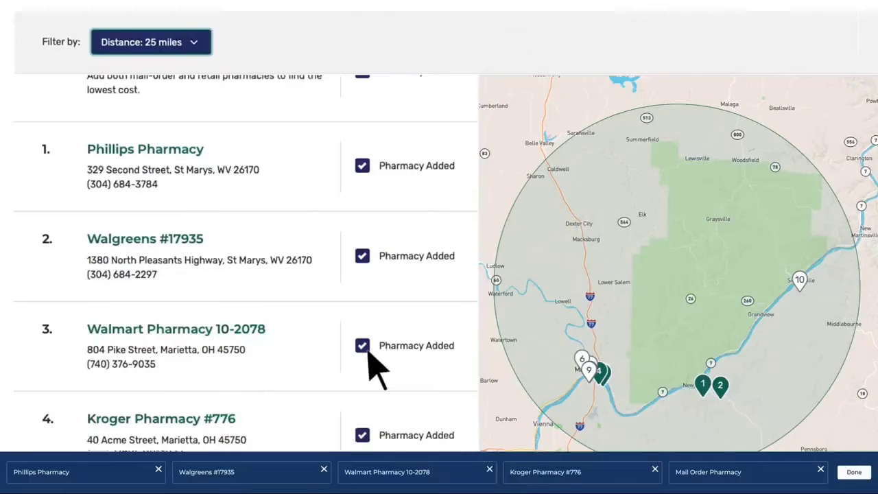
left_click(864, 472)
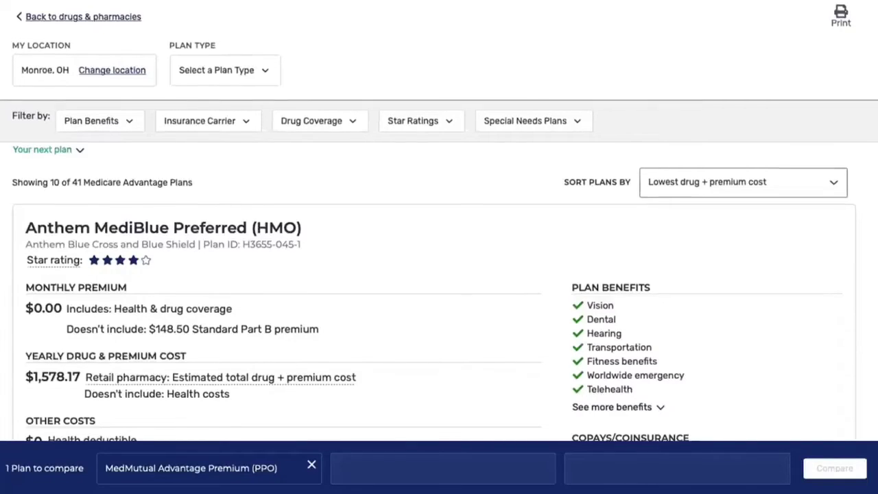
Step: Expand the summary of the next plan above the Medicare Advantage plan results
scroll(439, 220, "down", 2)
scroll(439, 220, "down", 1)
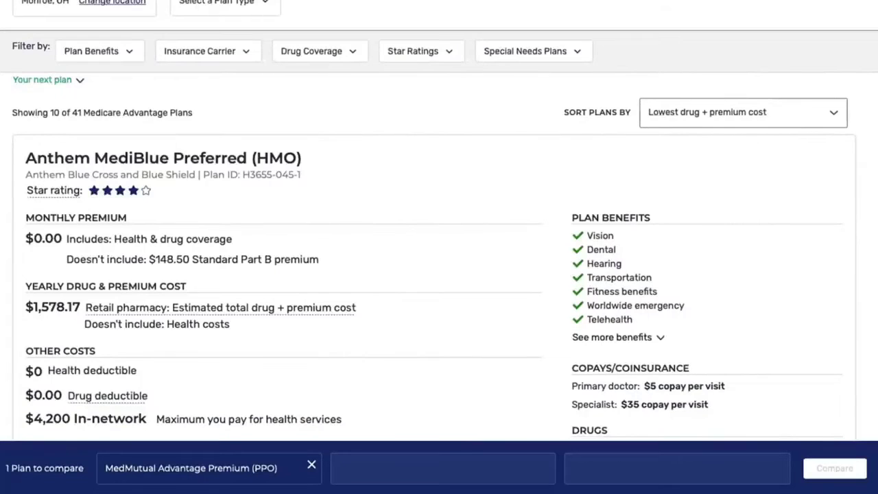
left_click(81, 81)
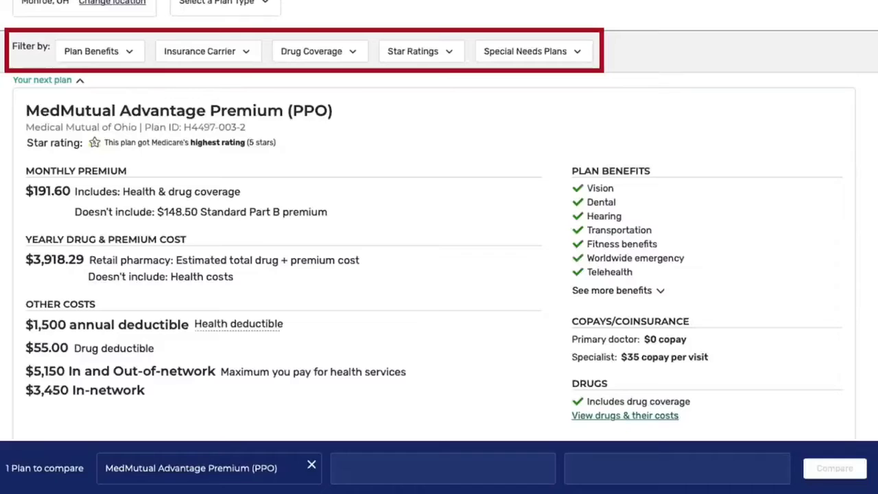
Step: View the options of the plan benefits filter and the drug coverage filter
left_click(129, 53)
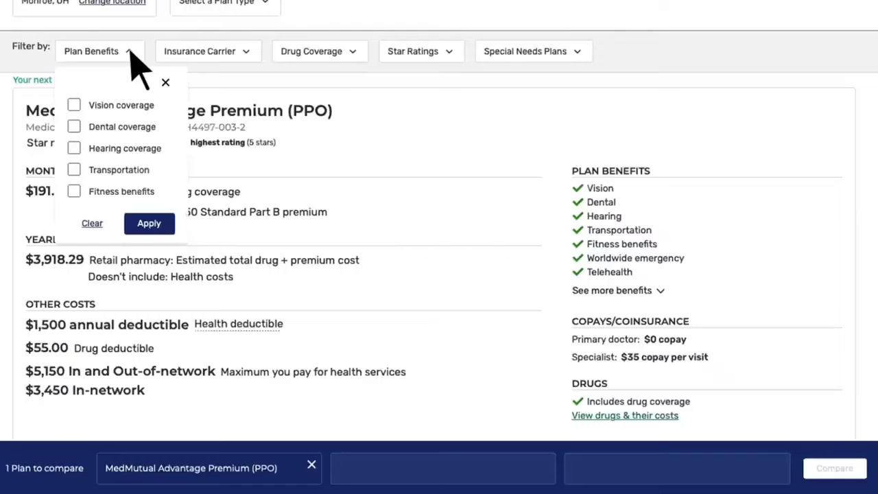
left_click(131, 53)
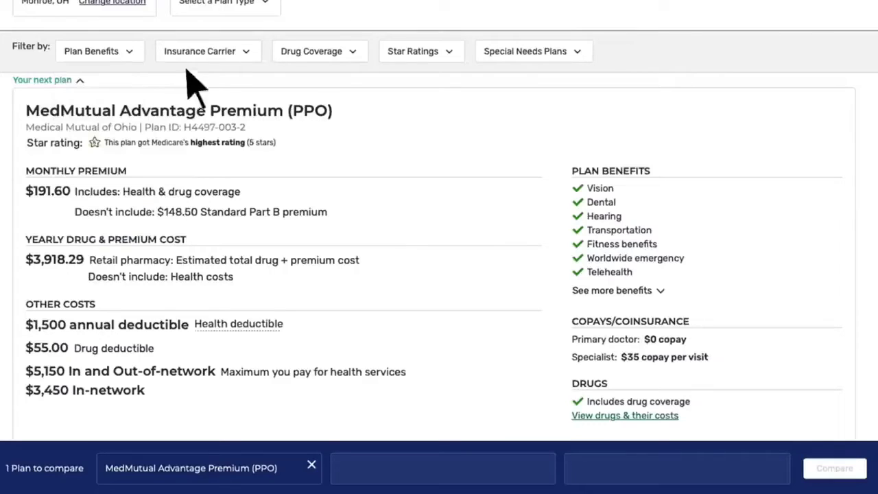
left_click(355, 54)
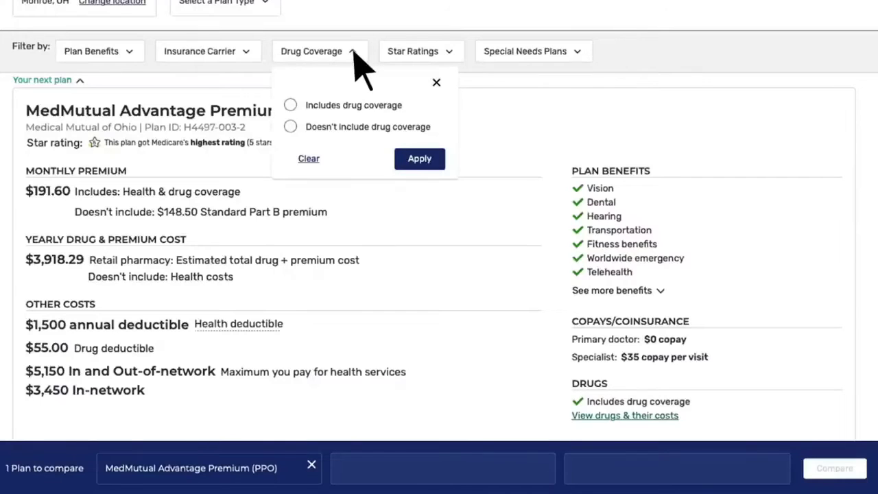
left_click(355, 54)
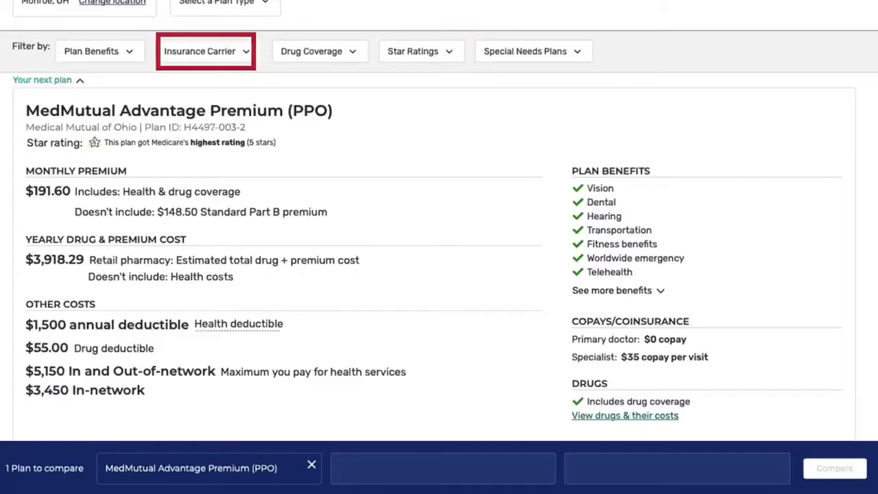
Step: Filter the plans by vision and dental coverage, and apply the filter for plans that include drug coverage
left_click(127, 52)
left_click(74, 105)
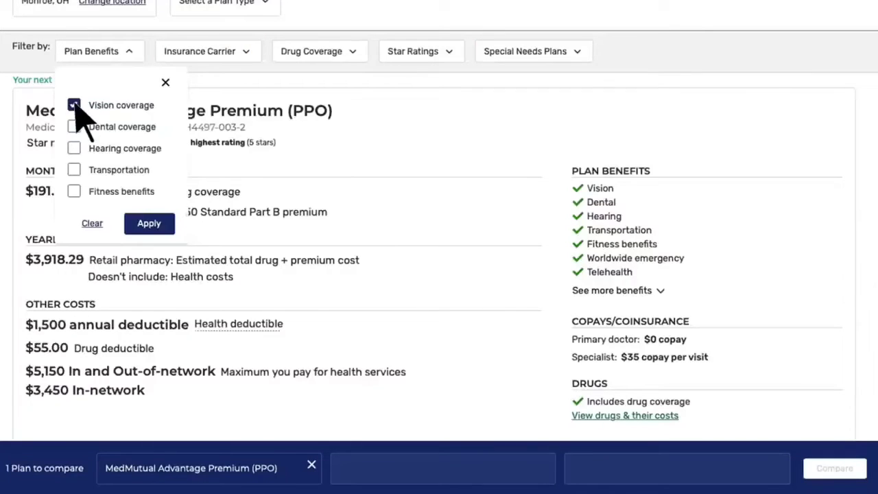
left_click(74, 127)
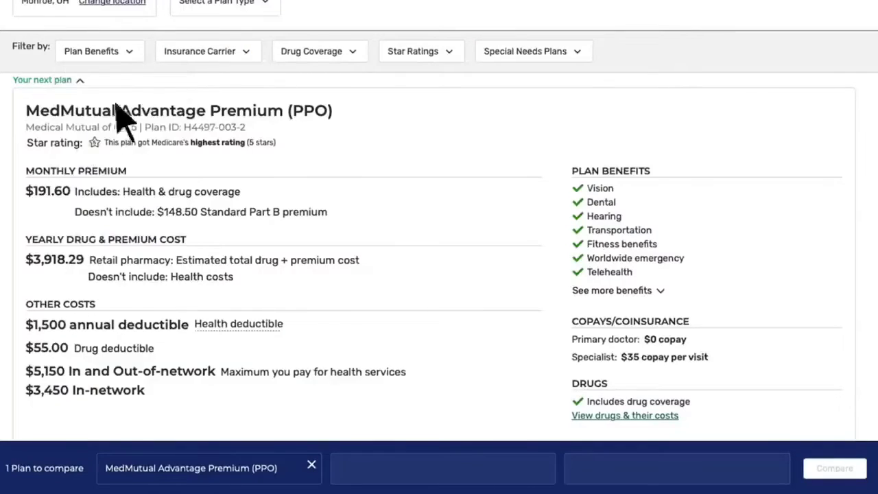
left_click(352, 52)
left_click(308, 109)
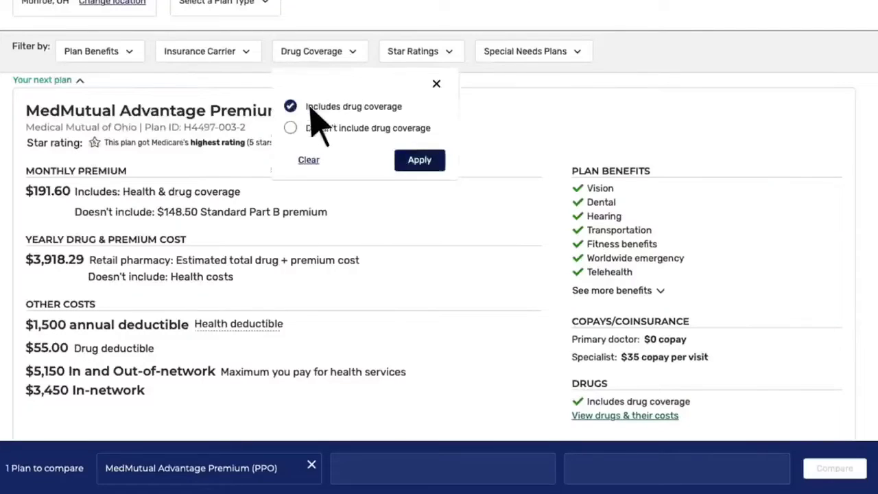
left_click(437, 164)
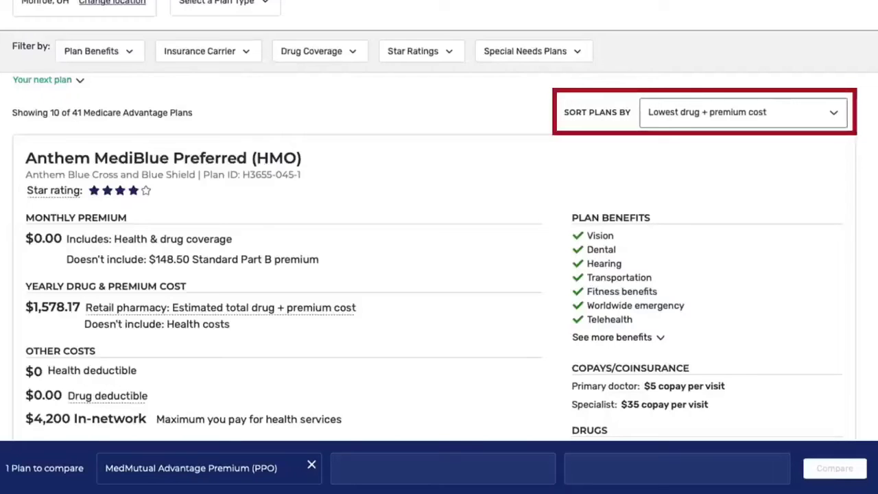
Step: Check the sorting options for the plan list and open the plan details of Anthem MediBlue Preferred (HMO)
left_click(743, 112)
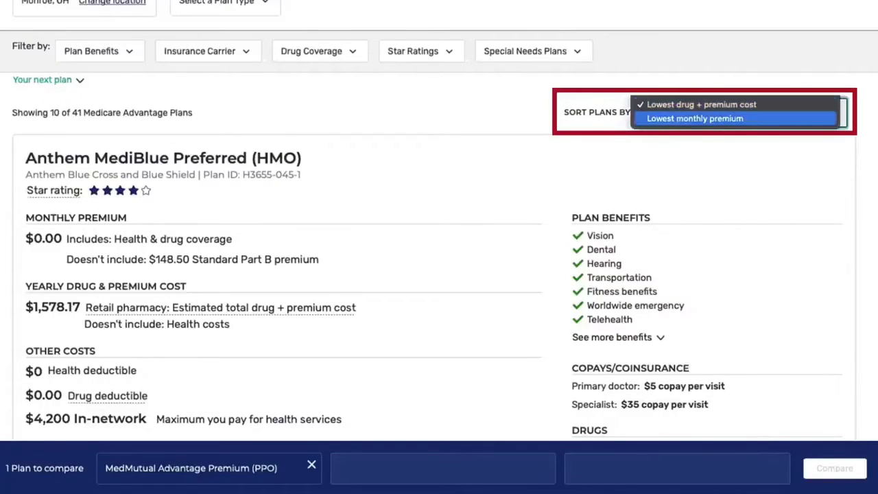
key("Return")
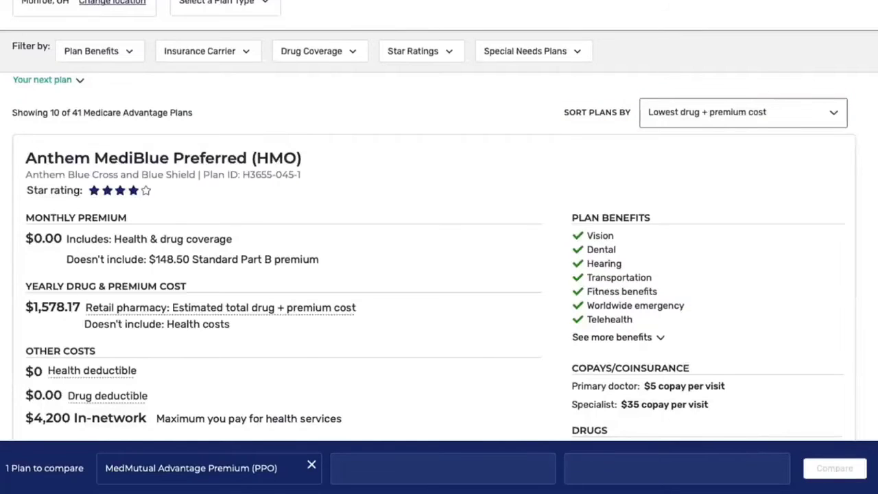
scroll(439, 219, "down", 2)
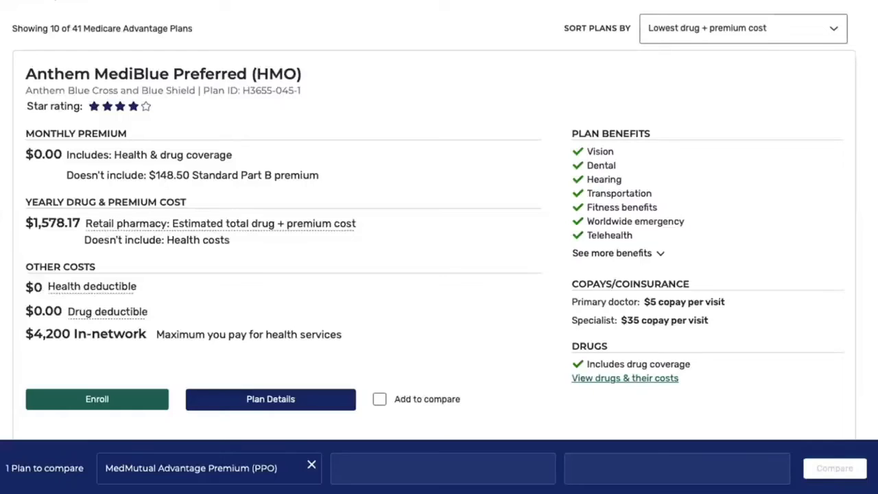
left_click(315, 398)
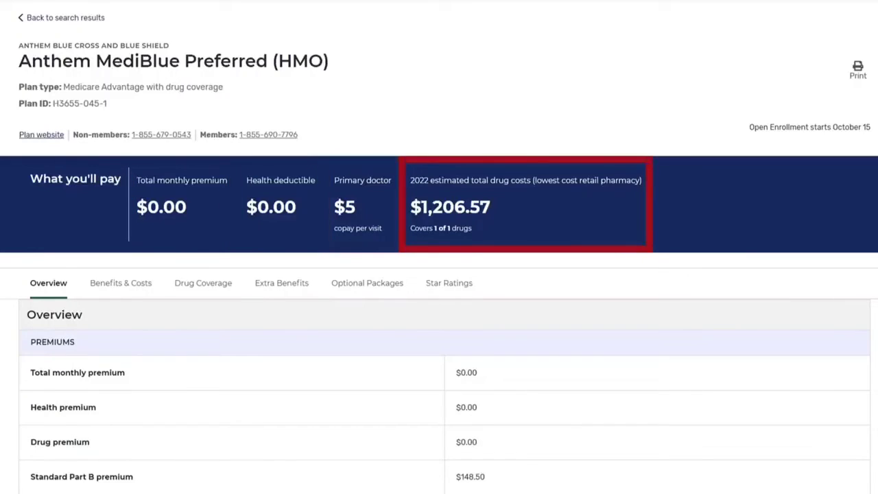
Step: Examine the plan's premiums, deductibles, benefits and costs, and the network status of the chosen pharmacies under drug coverage
scroll(438, 246, "down", 1)
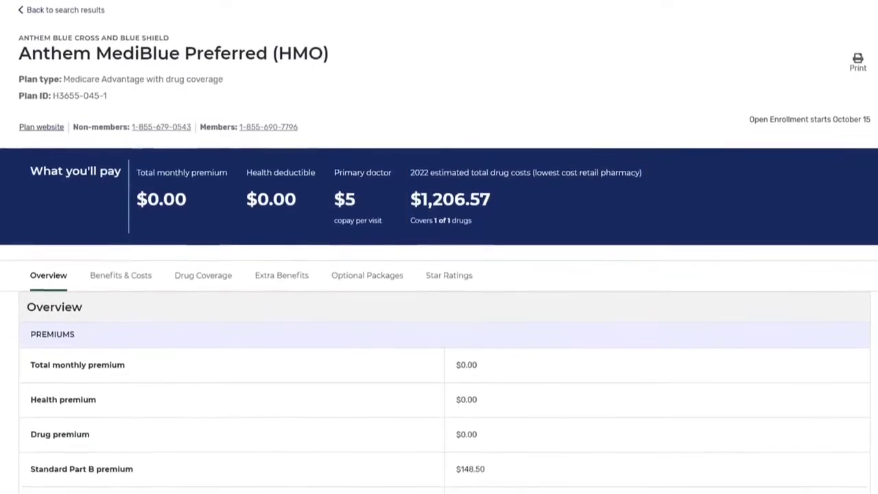
scroll(439, 247, "down", 3)
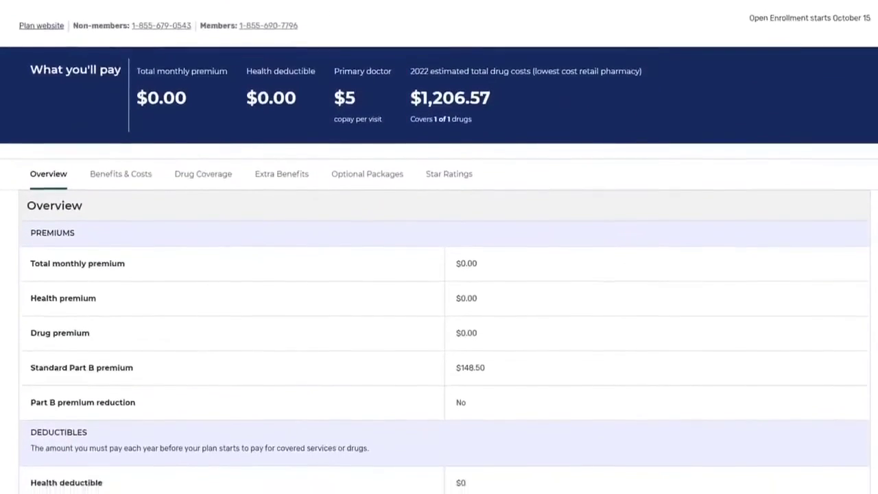
scroll(439, 247, "down", 2)
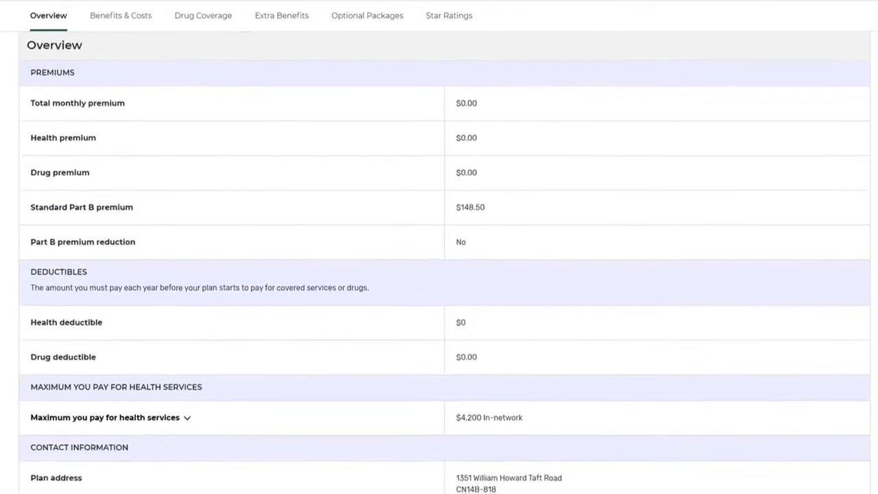
scroll(439, 247, "down", 2)
scroll(439, 247, "down", 4)
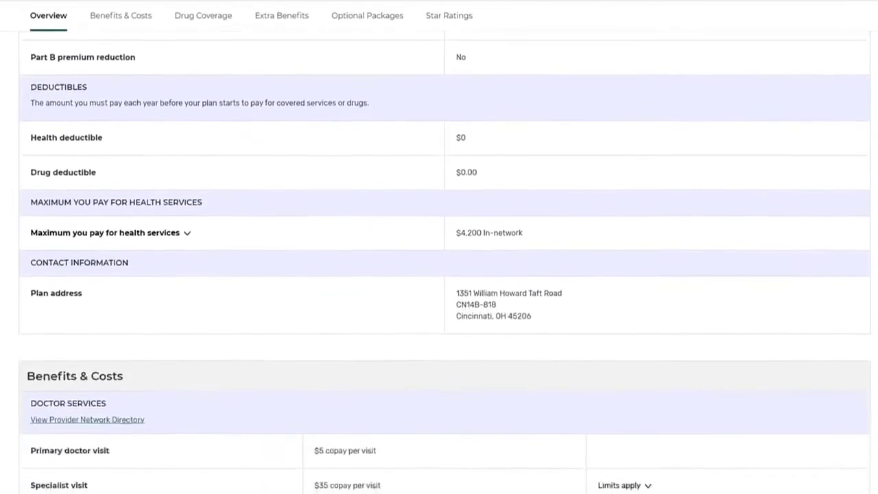
scroll(439, 246, "down", 4)
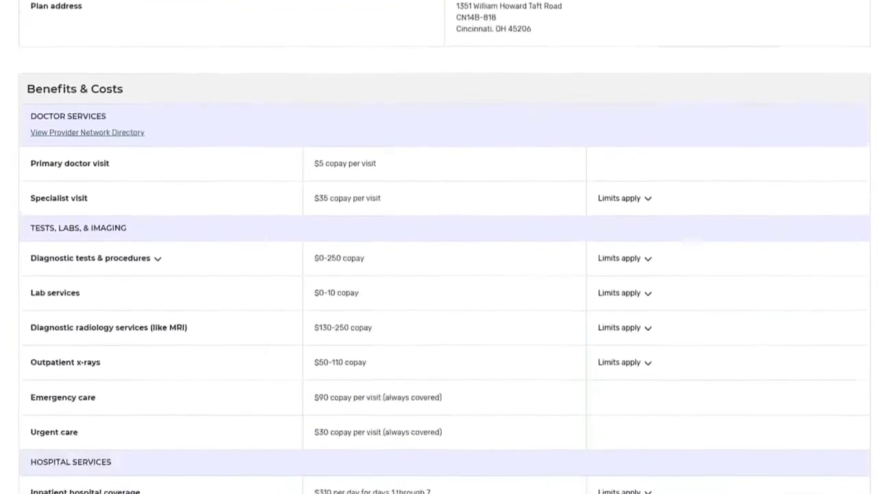
scroll(439, 247, "down", 1)
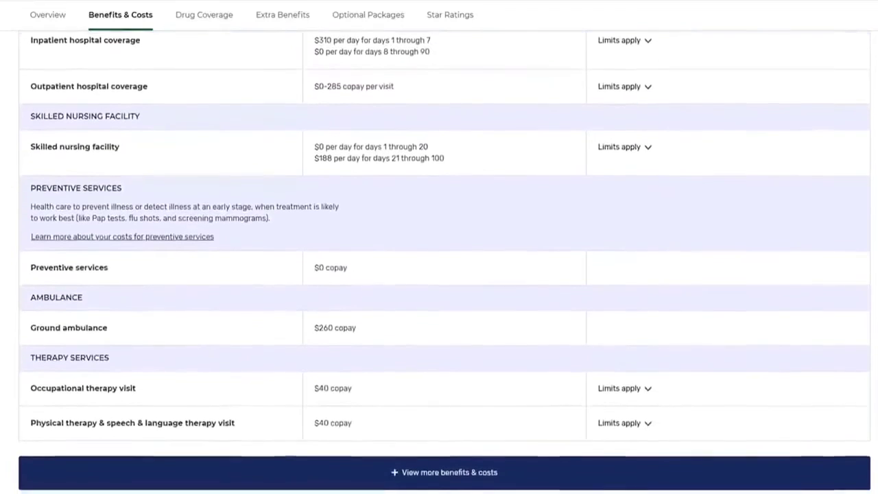
scroll(444, 262, "down", 6)
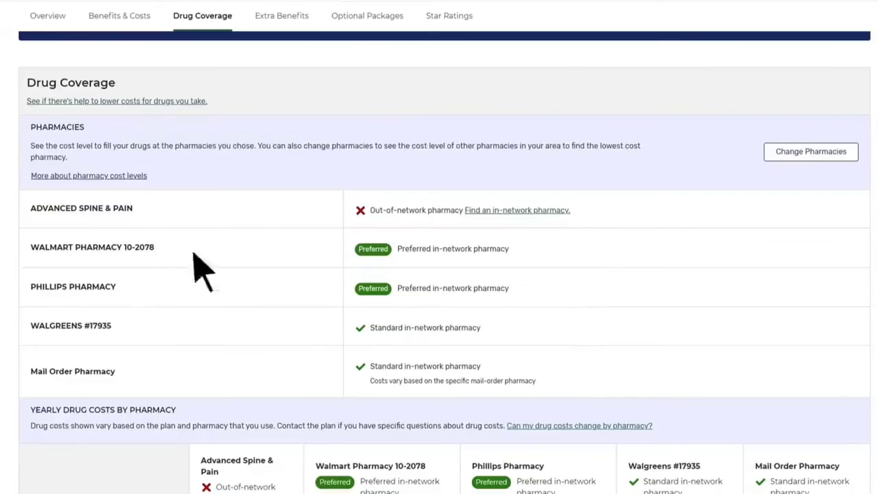
Step: Find a preferred in-network pharmacy for the plan, adding Kroger Pharmacy #776, and review the drug costs by pharmacy
left_click(480, 210)
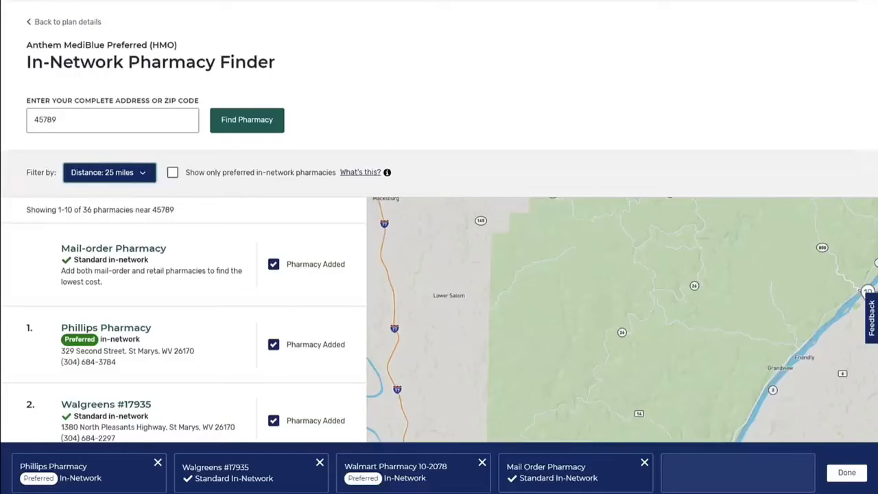
left_click(172, 173)
scroll(205, 309, "down", 3)
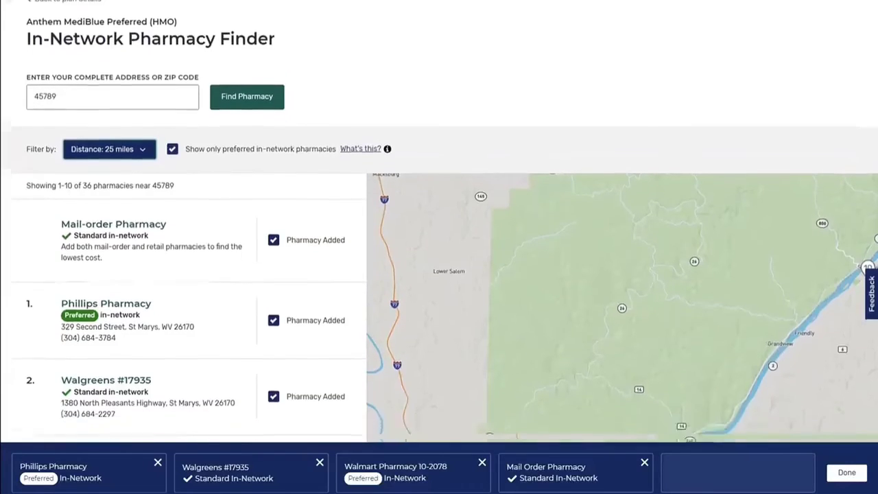
left_click(273, 401)
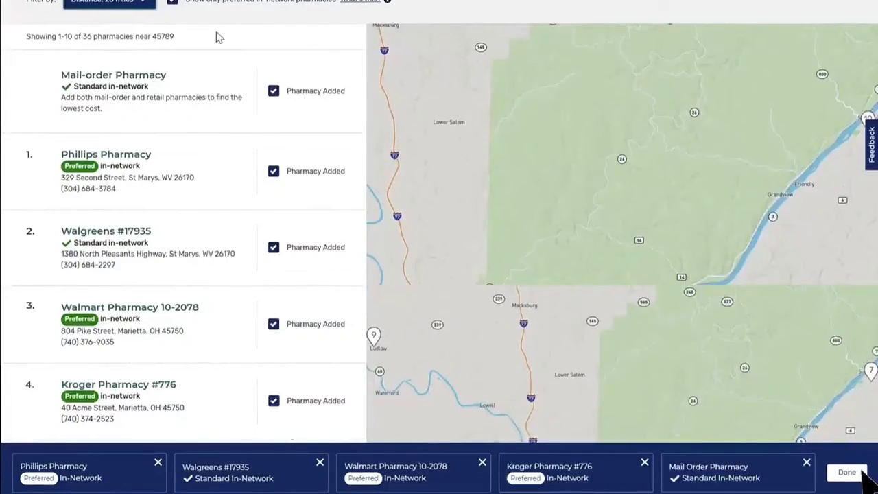
left_click(863, 474)
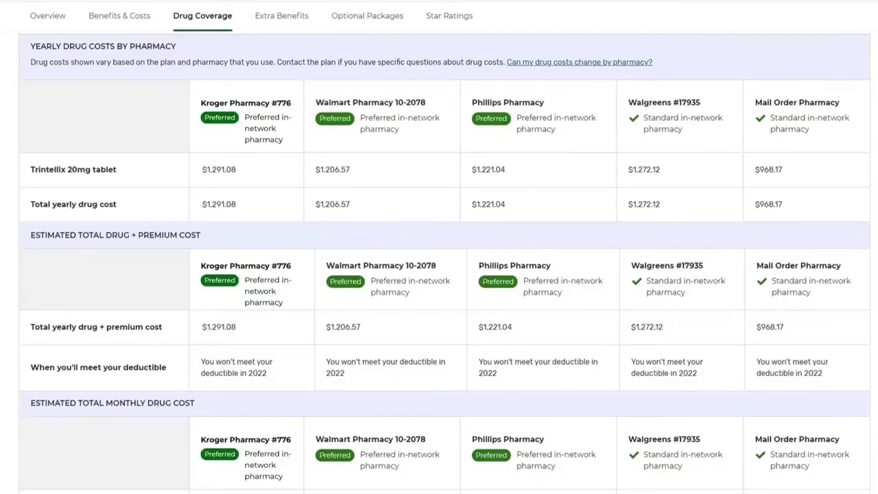
scroll(445, 262, "down", 5)
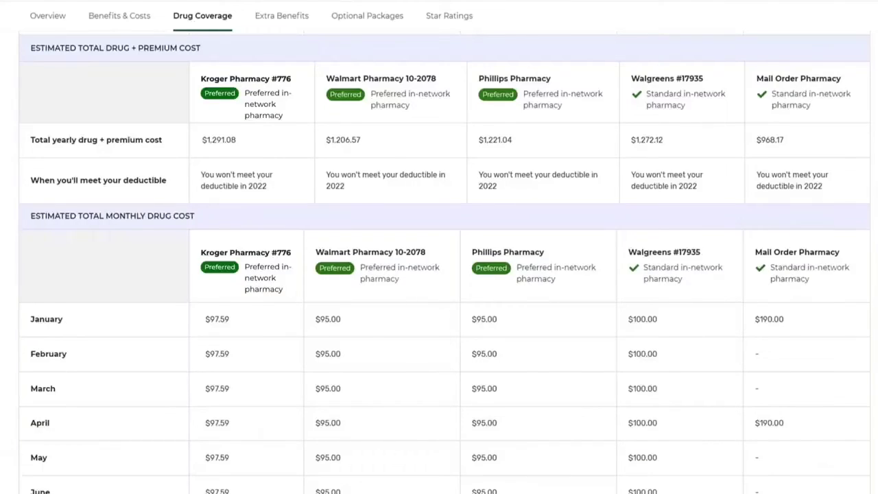
Step: Examine the plan's estimated monthly drug costs by pharmacy, its extra benefits, optional packages and star ratings
scroll(444, 262, "down", 1)
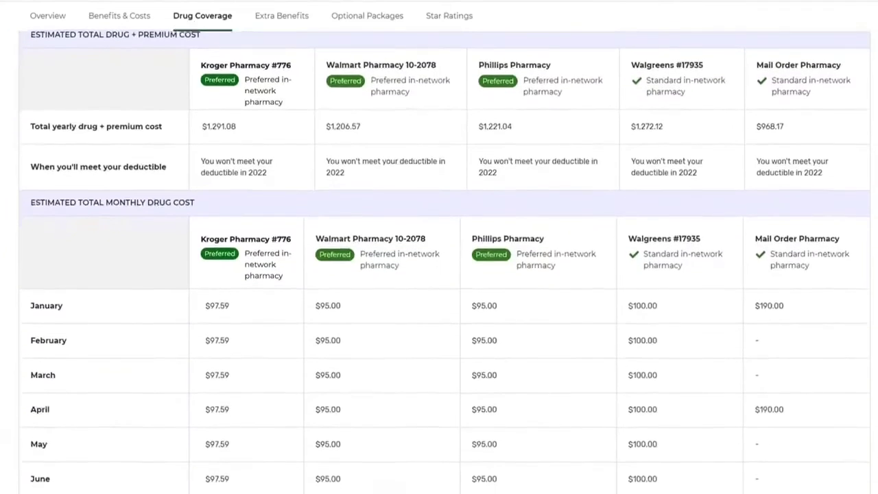
scroll(444, 262, "down", 3)
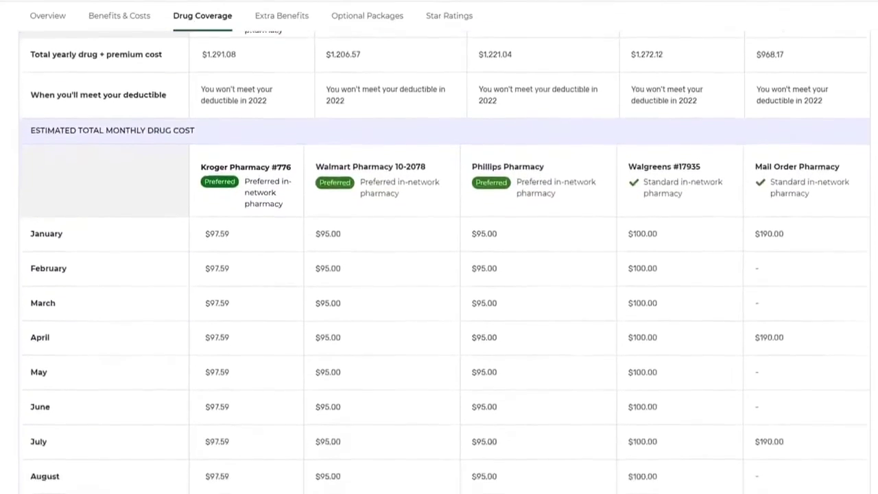
scroll(445, 262, "down", 3)
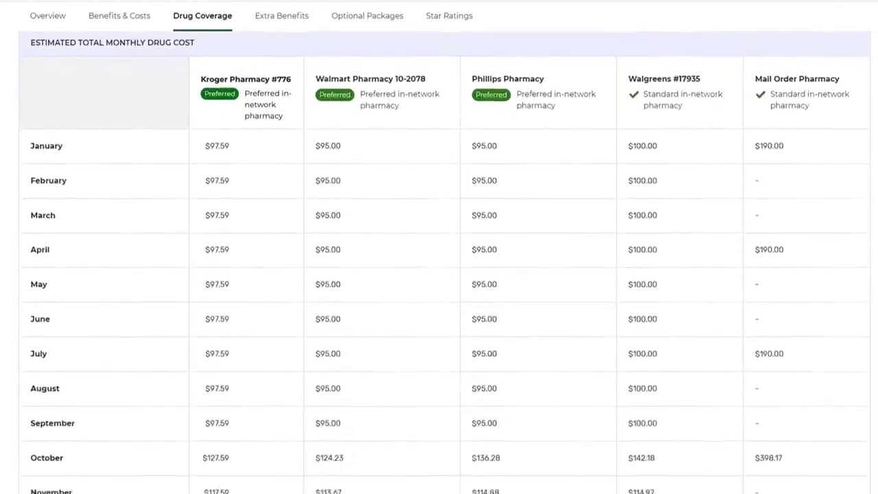
scroll(444, 262, "down", 2)
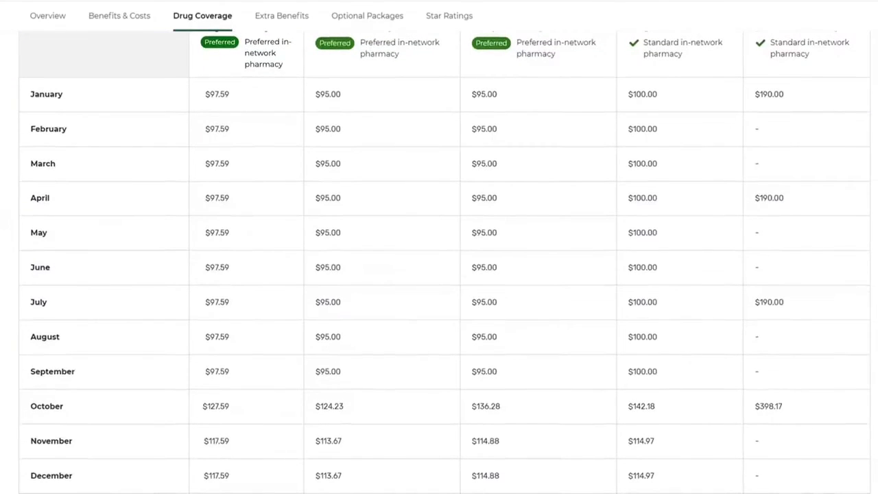
scroll(445, 262, "down", 10)
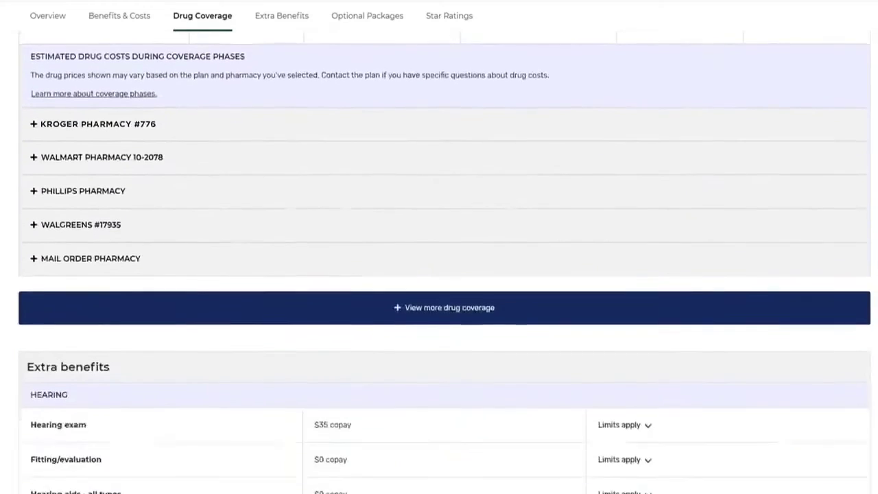
scroll(444, 262, "down", 5)
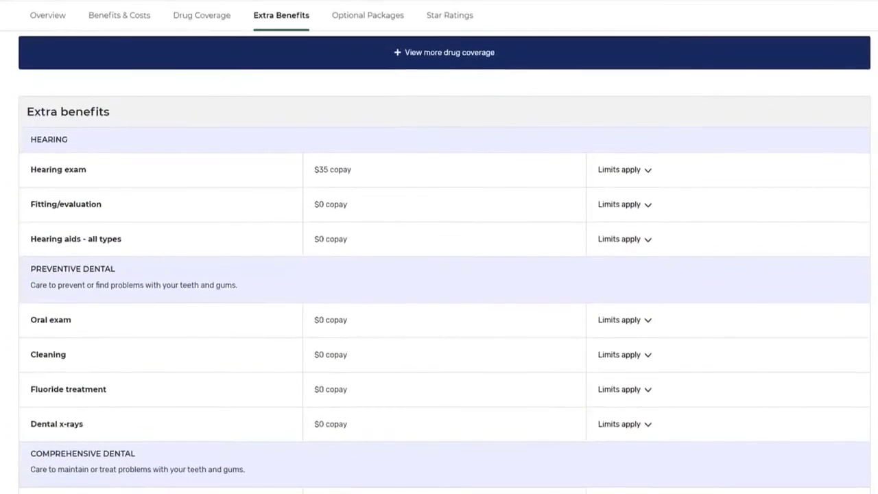
scroll(445, 262, "down", 15)
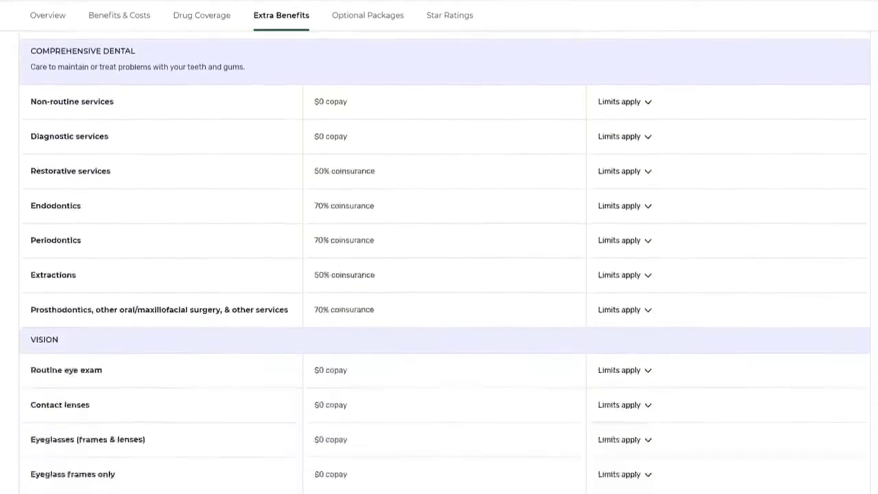
scroll(444, 262, "down", 5)
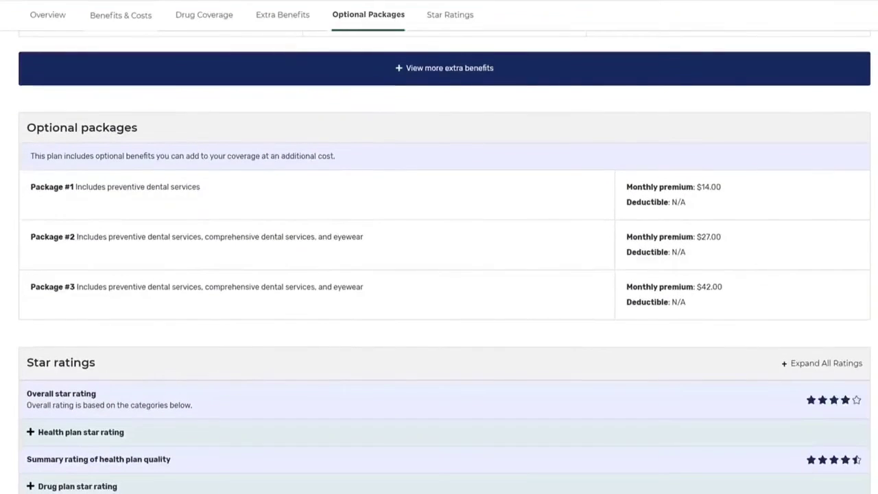
scroll(444, 262, "down", 4)
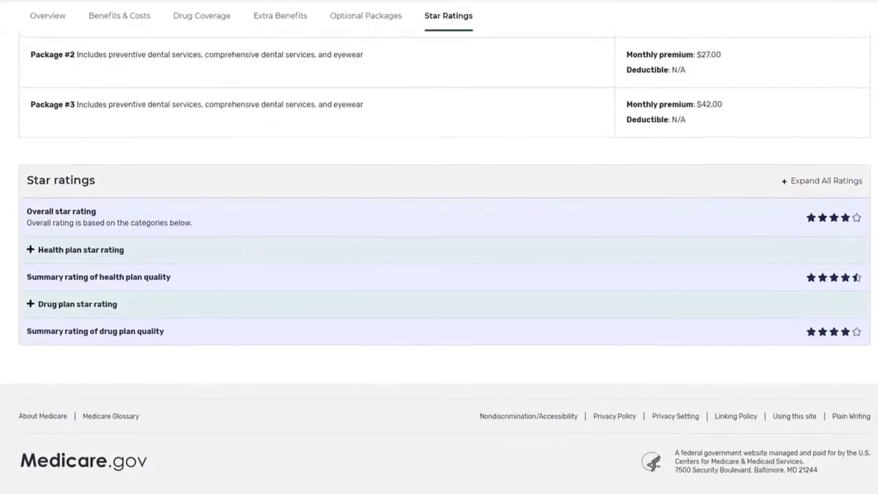
scroll(444, 262, "up", 20)
scroll(439, 247, "up", 10)
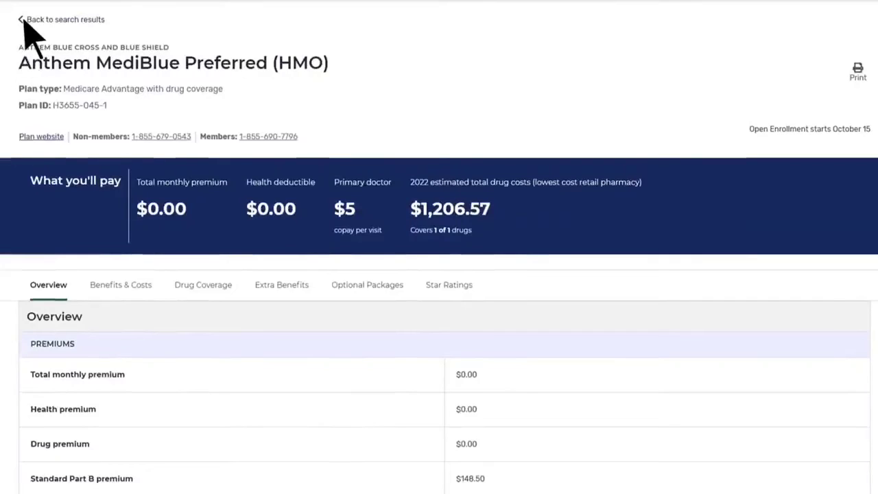
Step: Return to the search results and add Anthem MediBlue Preferred (HMO) and HumanaChoice H5216-285 (PPO) to the plan comparison
left_click(25, 20)
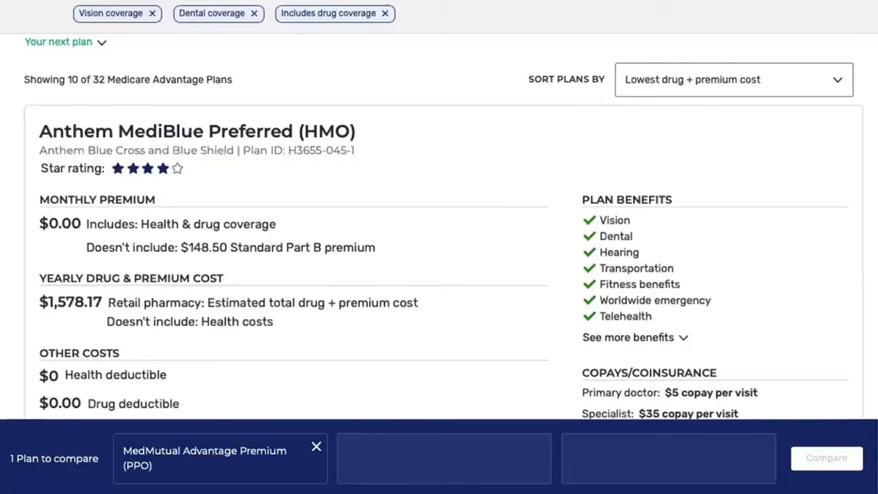
scroll(438, 226, "down", 3)
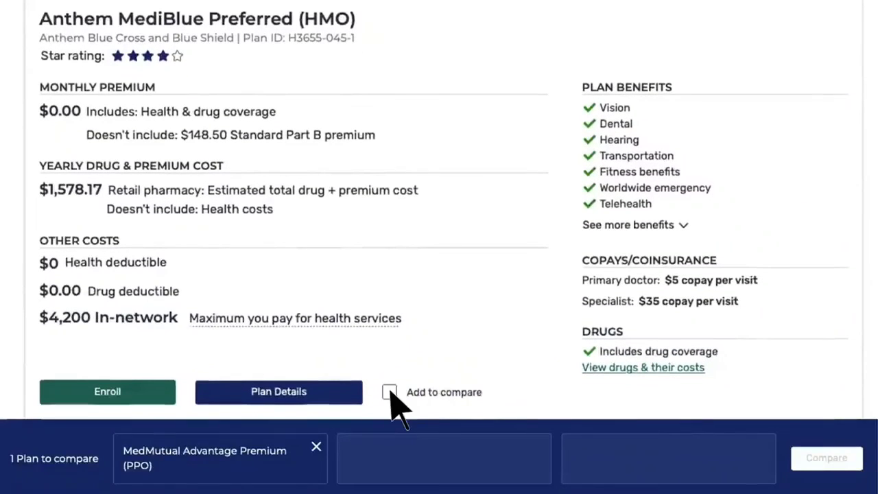
left_click(389, 393)
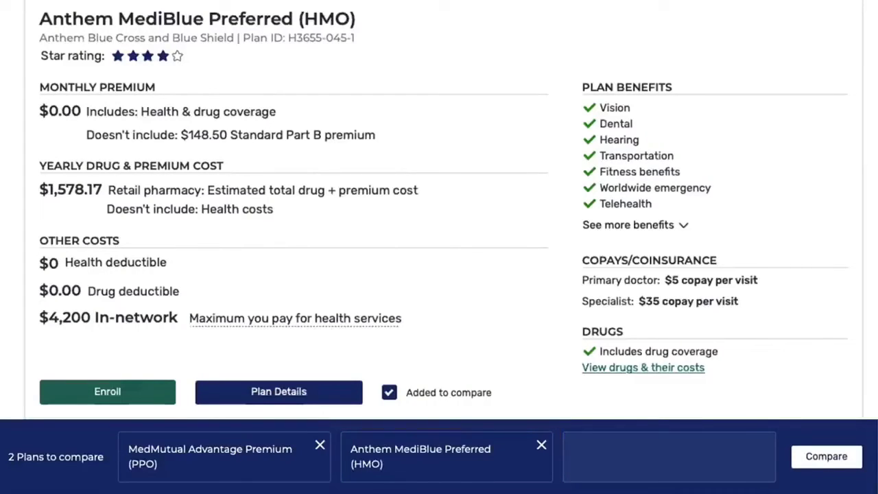
scroll(439, 205, "down", 5)
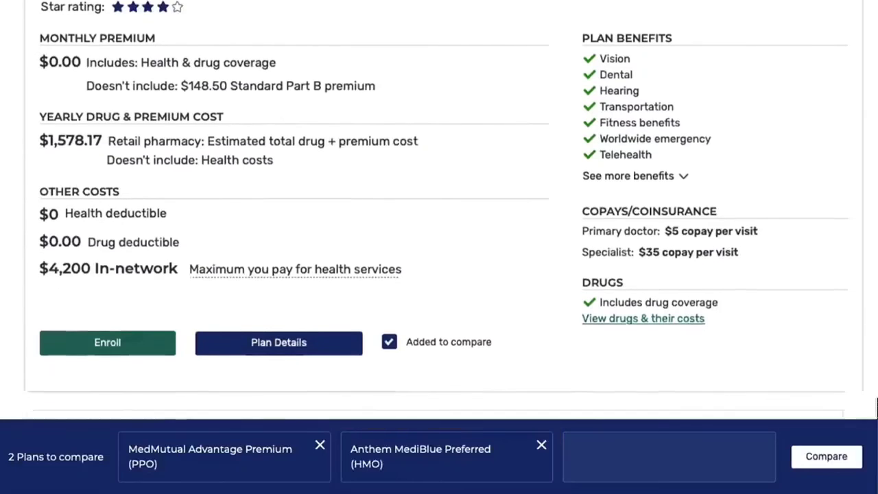
scroll(38, 288, "down", 5)
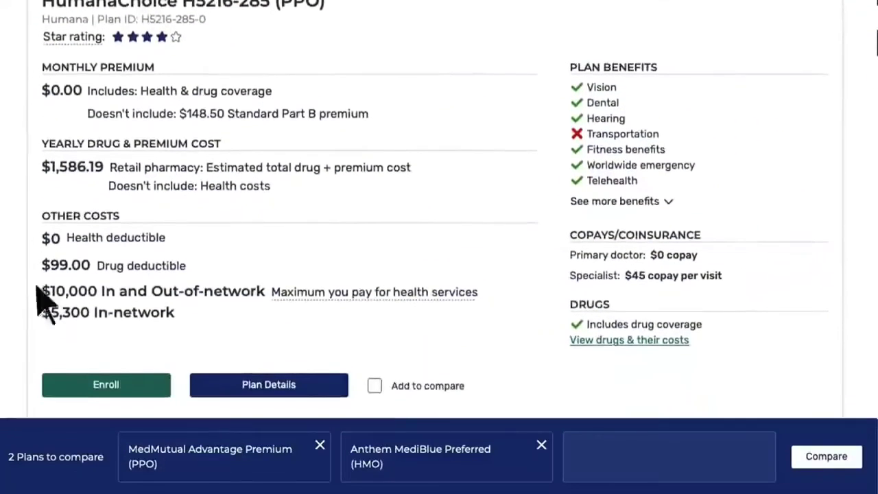
left_click(374, 385)
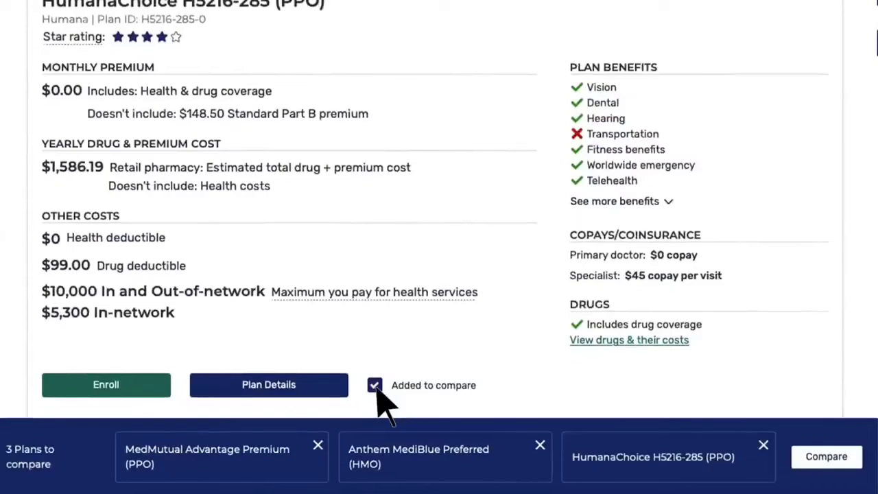
Step: Compare the three selected plans side by side, examining their overview, benefits and costs, and drug coverage by pharmacy
left_click(856, 458)
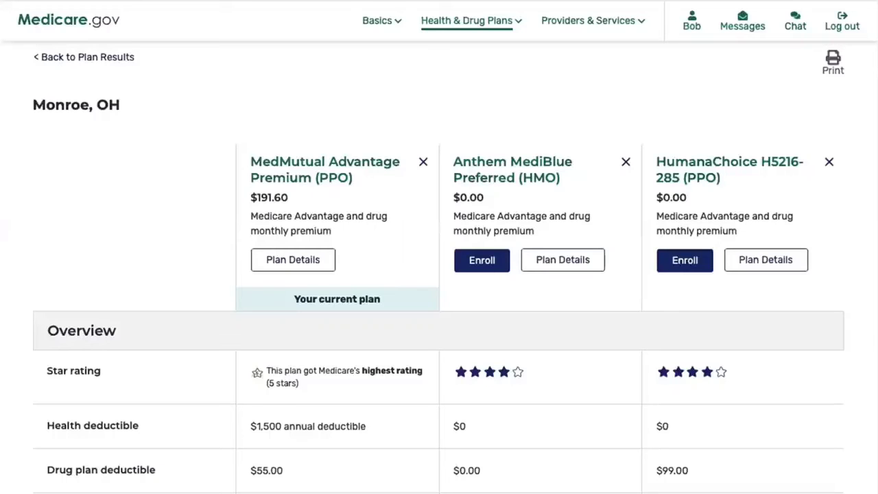
scroll(439, 274, "down", 1)
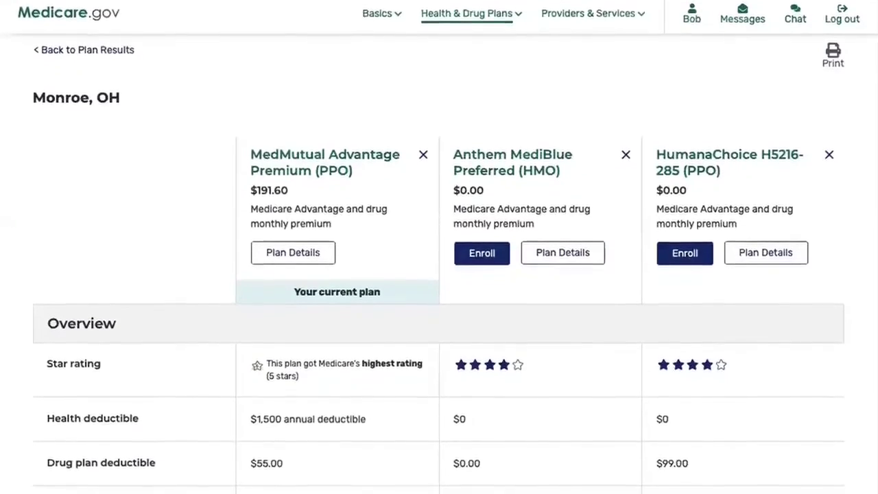
scroll(439, 275, "down", 1)
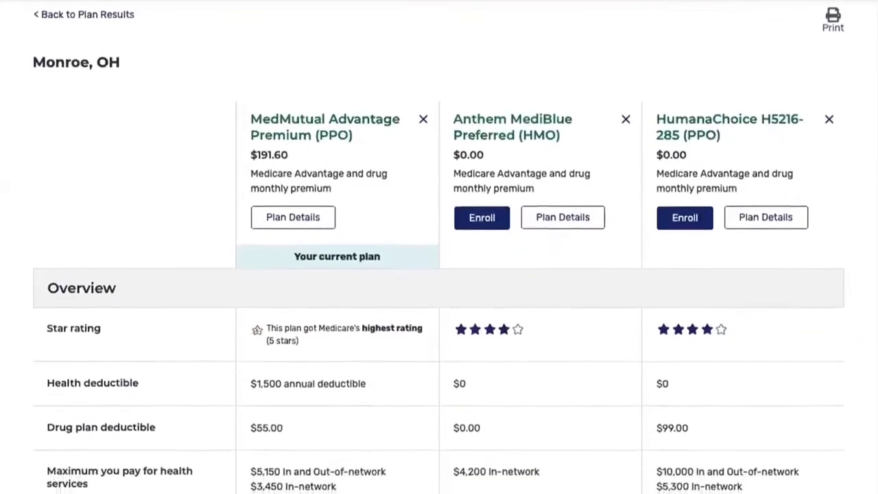
scroll(439, 274, "down", 2)
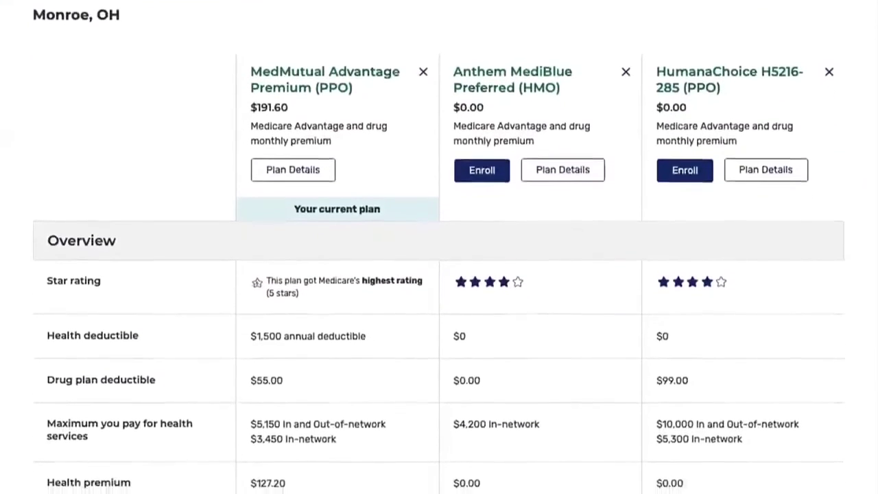
scroll(439, 274, "down", 2)
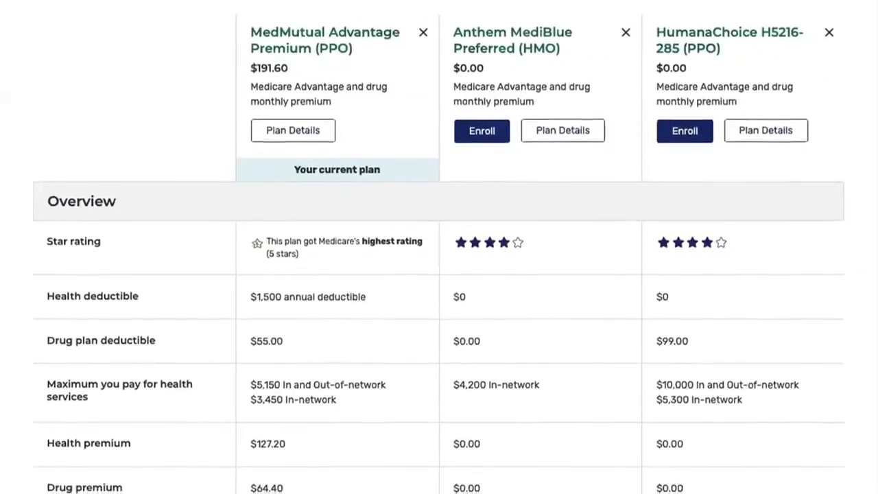
scroll(439, 274, "down", 1)
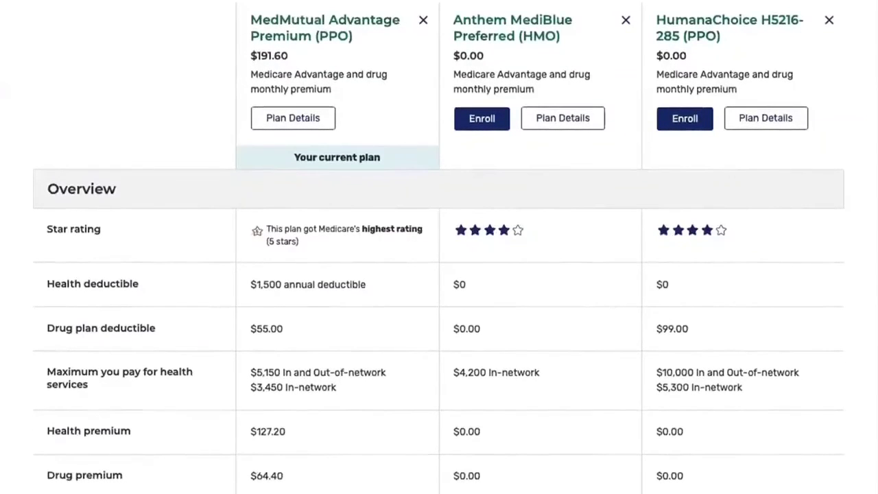
scroll(439, 329, "down", 3)
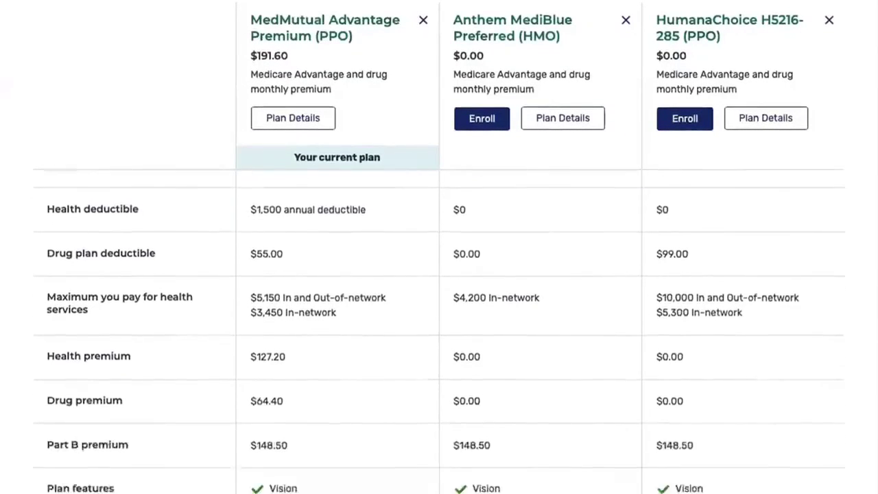
scroll(439, 308, "down", 6)
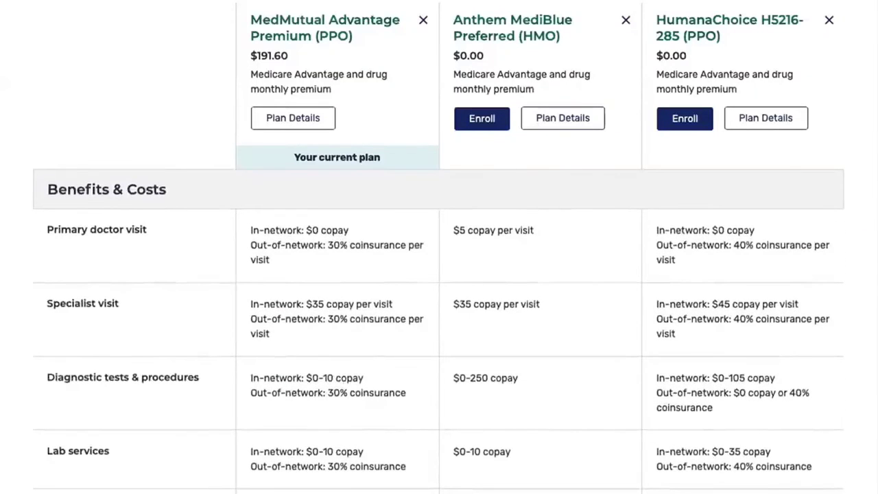
scroll(439, 329, "down", 6)
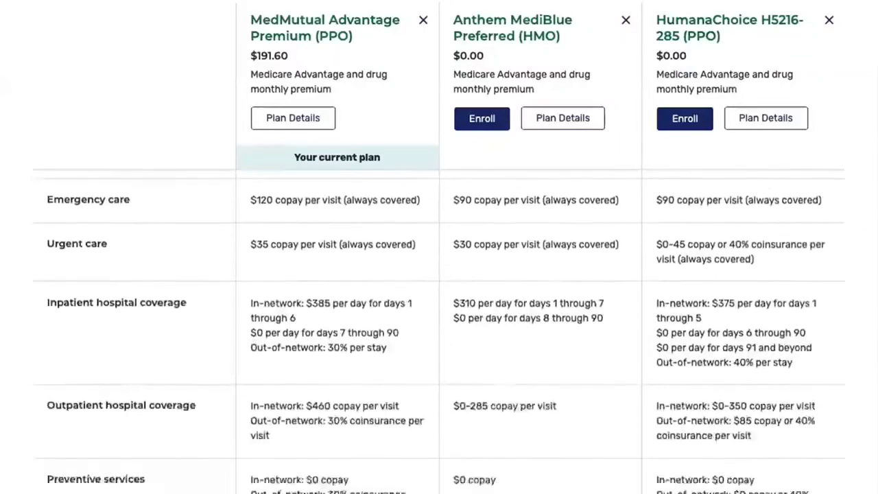
scroll(439, 329, "down", 6)
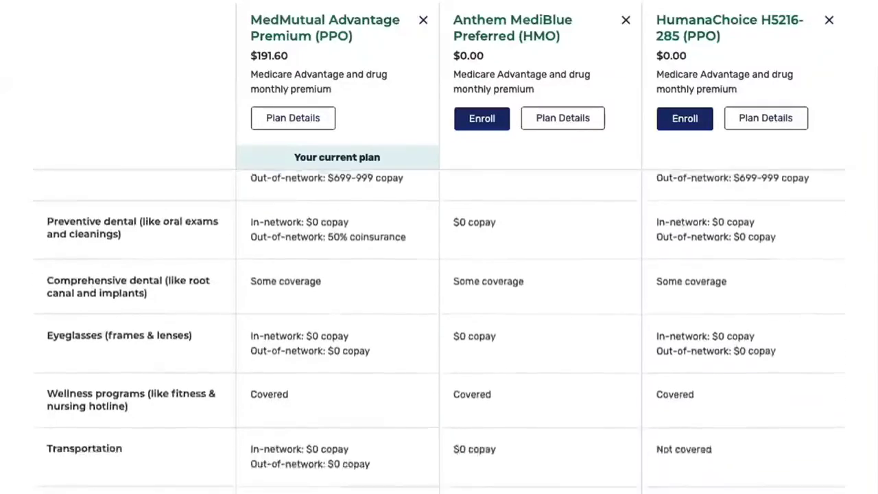
scroll(438, 329, "down", 7)
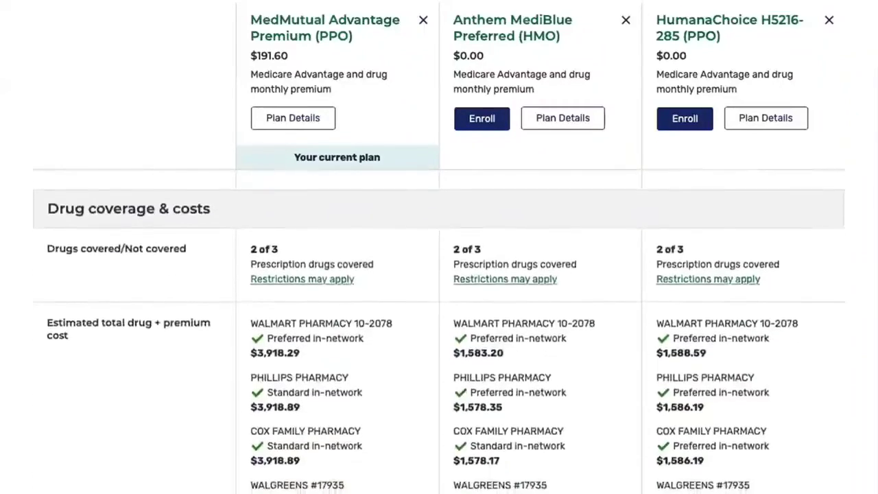
scroll(439, 329, "down", 1)
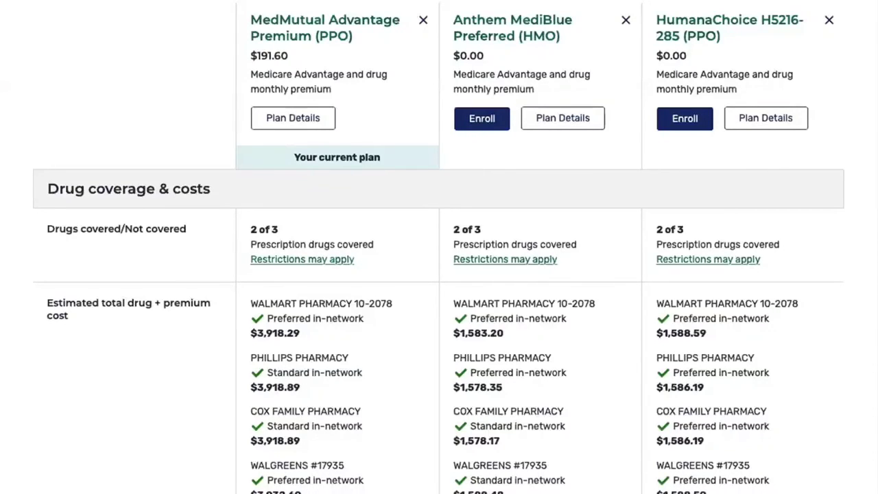
scroll(439, 330, "up", 15)
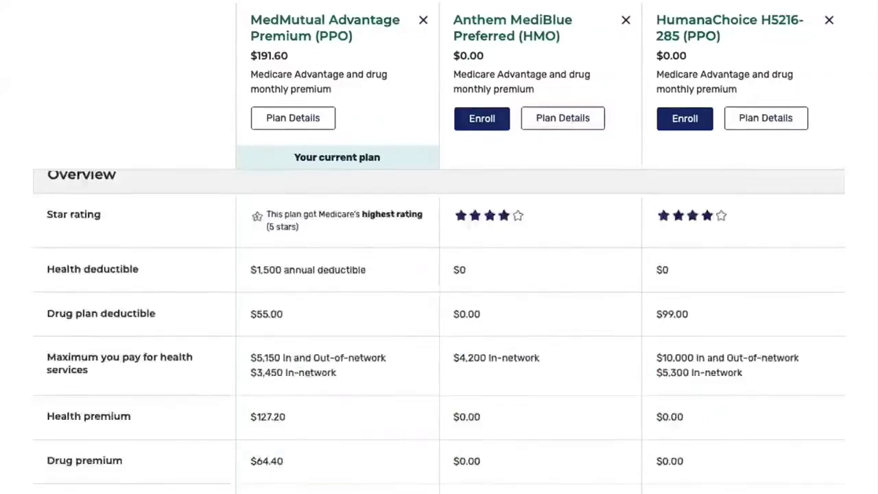
scroll(51, 231, "up", 3)
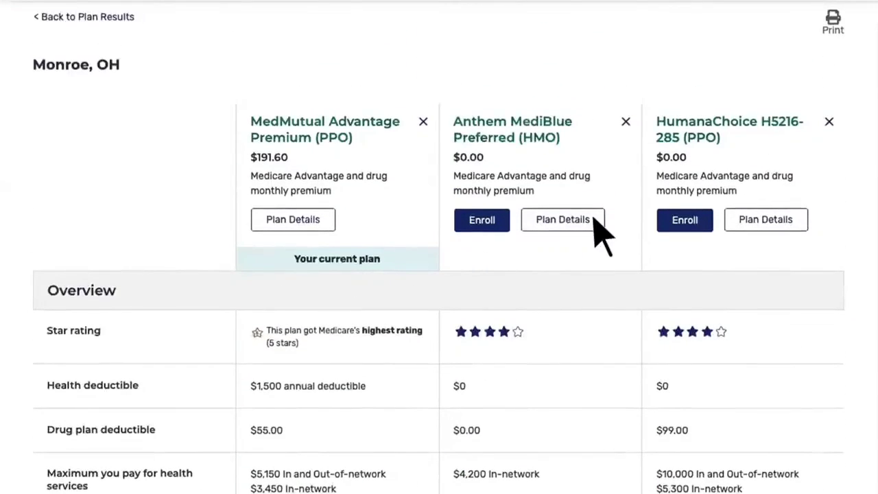
Step: Return to the plan results and check what information is needed to enroll in Anthem MediBlue Preferred (HMO), without joining
left_click(134, 20)
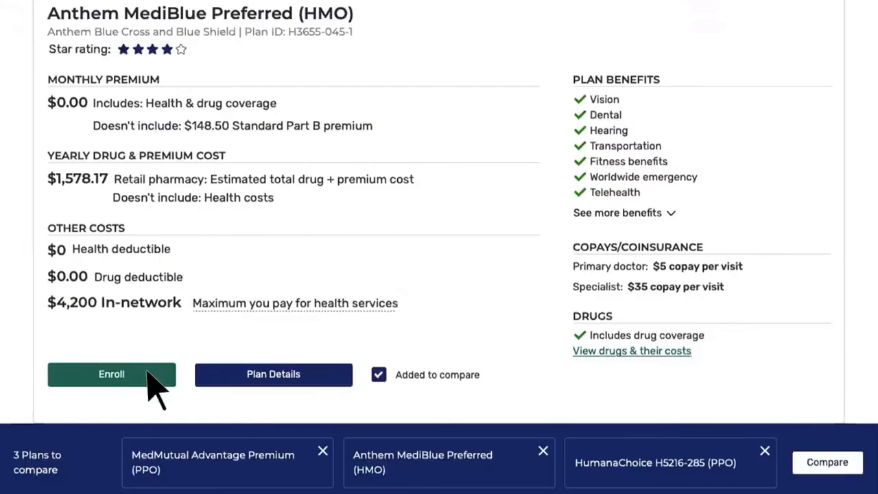
left_click(111, 376)
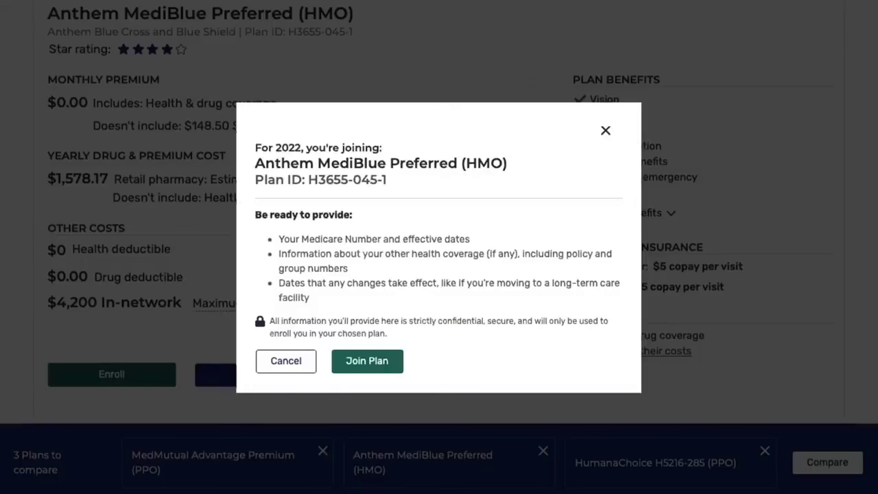
key("Escape")
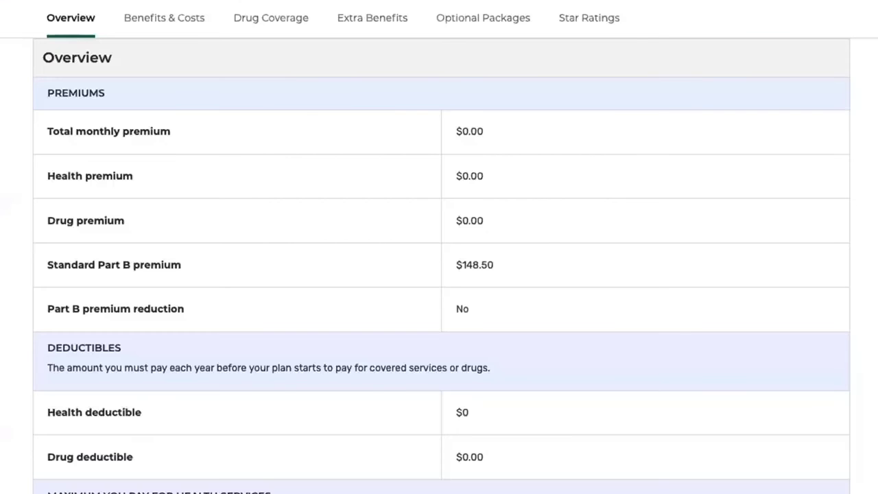
Step: Examine the plan overview for premiums, deductibles, the maximum payable for health services and contact information
scroll(439, 268, "down", 2)
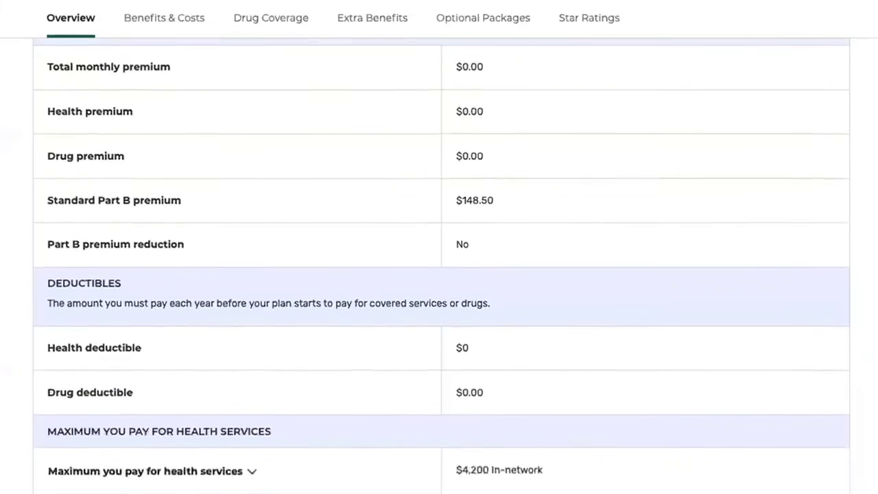
scroll(439, 267, "down", 1)
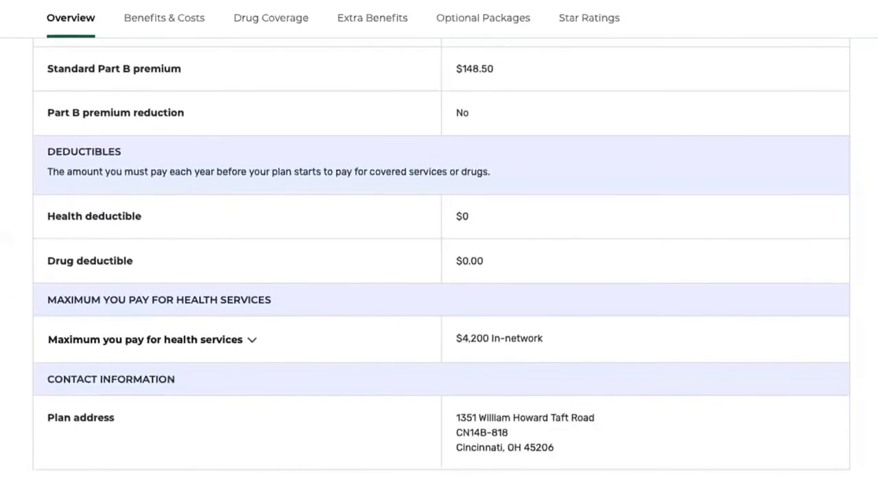